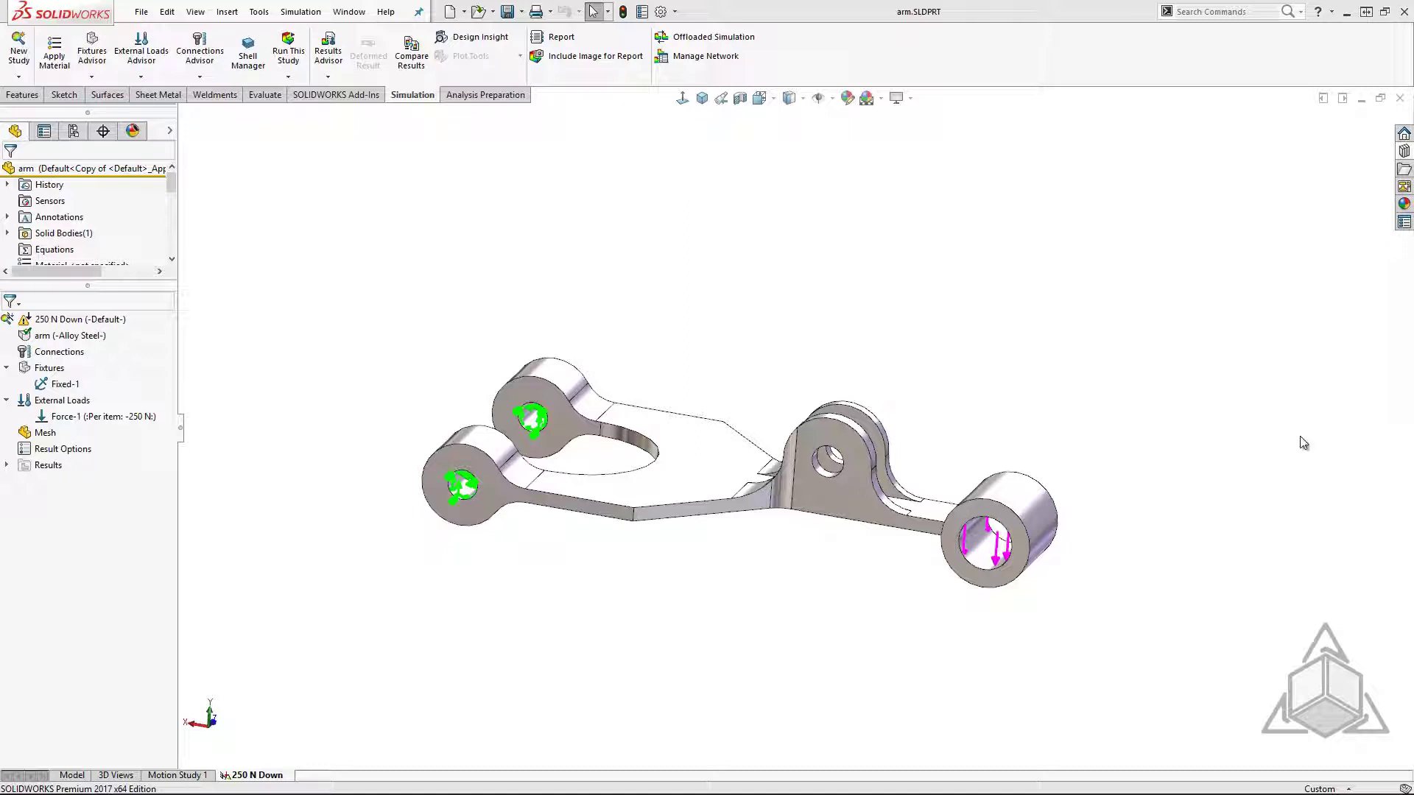
Step: Review the 250 N force and fixture faces, then solve the static study without large displacement
click(125, 417)
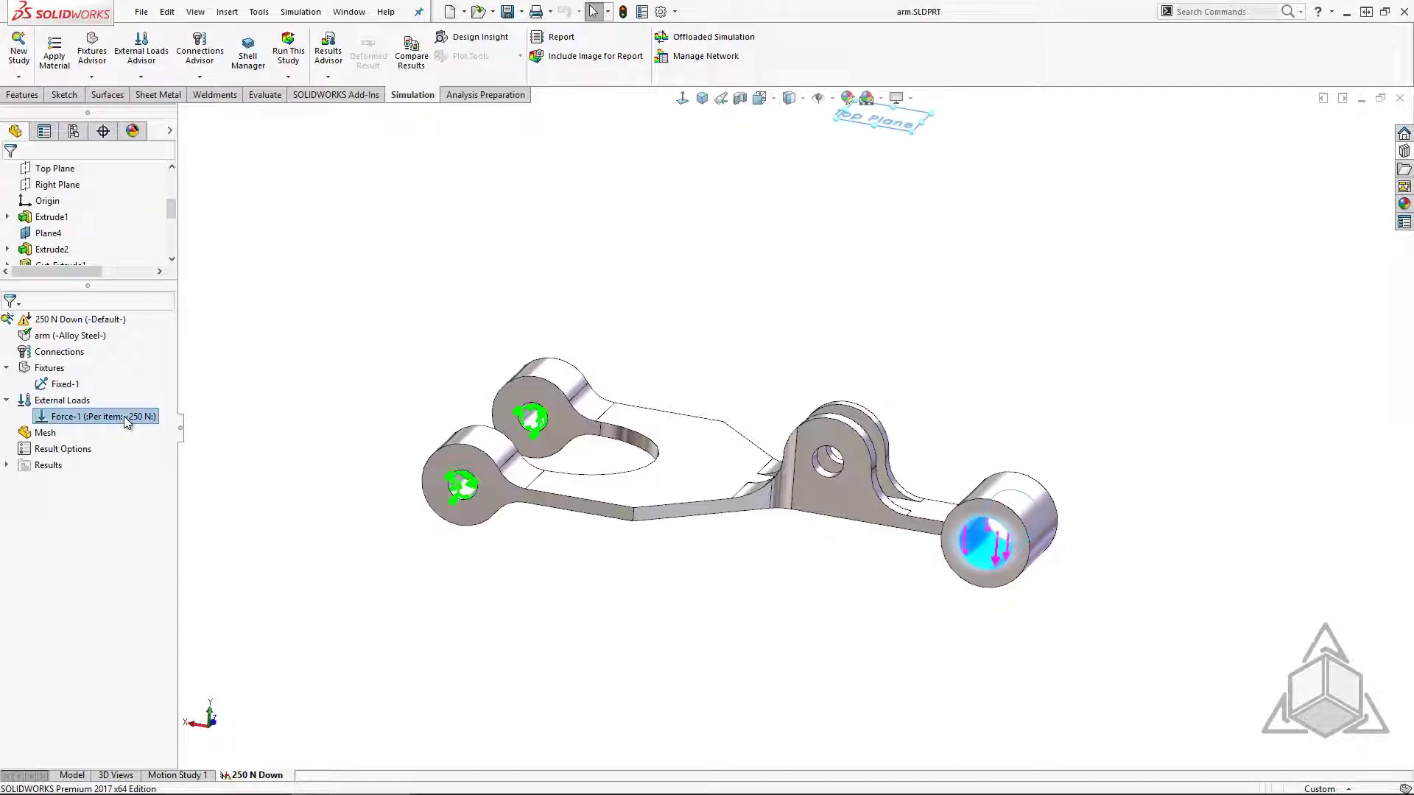
click(65, 386)
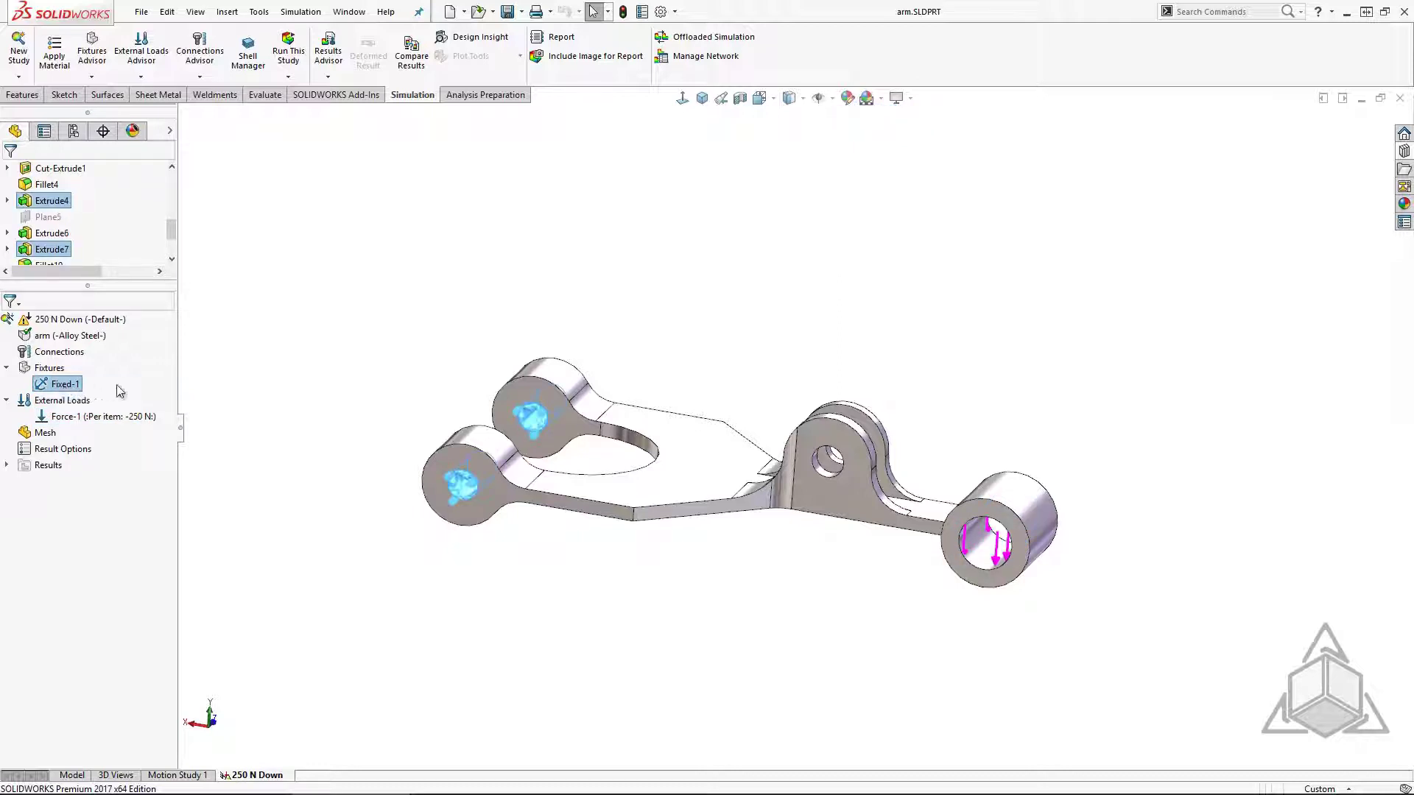
click(303, 374)
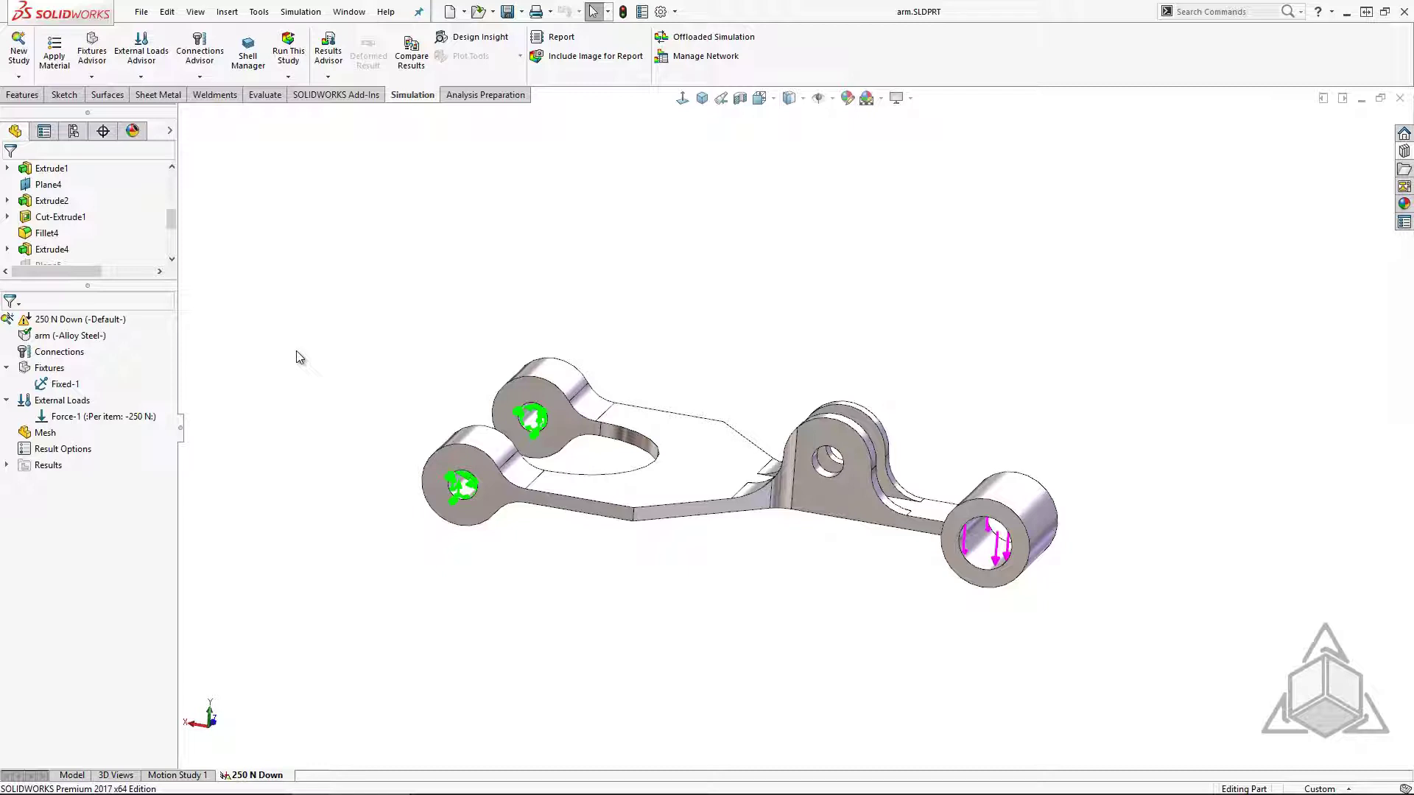
click(280, 65)
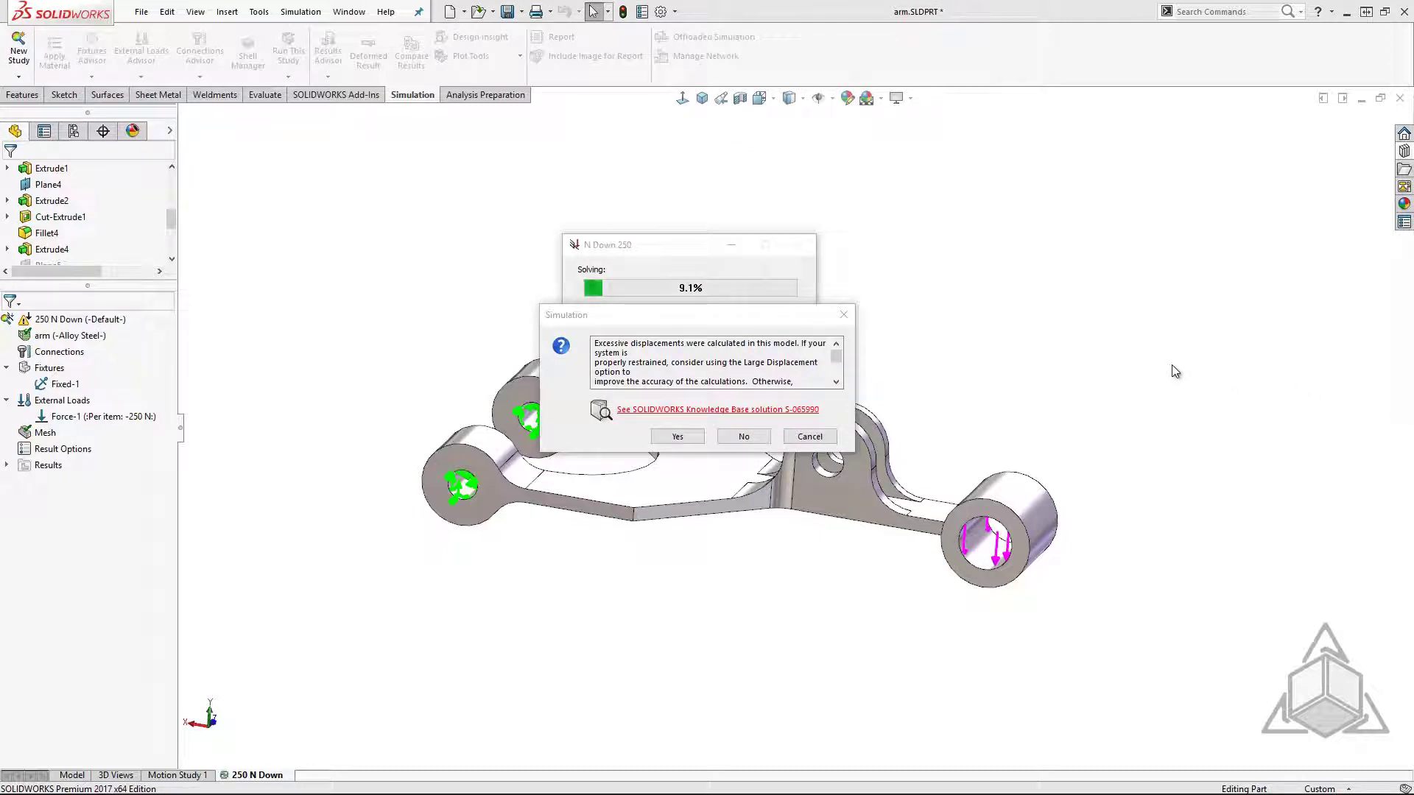
click(745, 437)
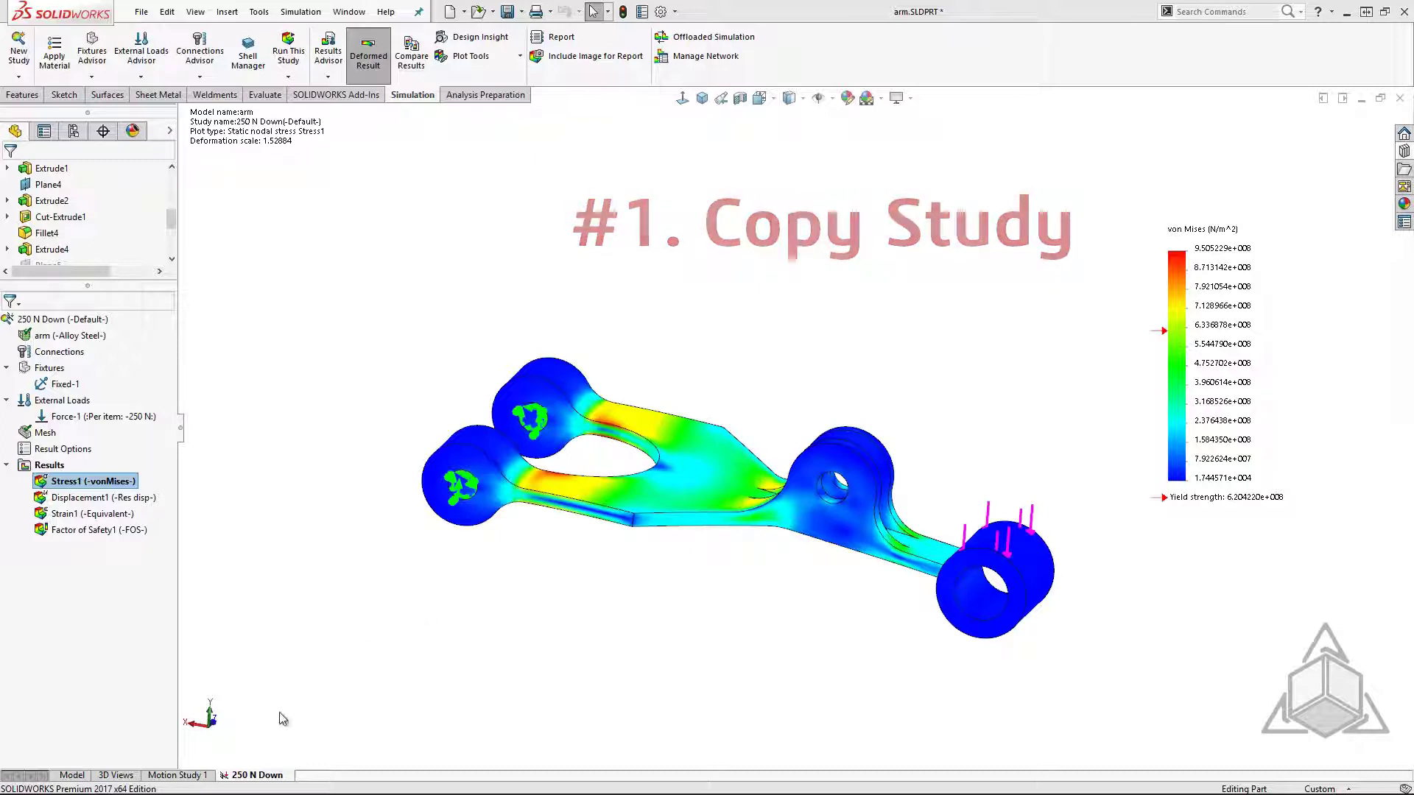
Step: Copy the 250 N Down study to a Nonlinear target, trimming its name to 'Nonlinear [250 N Down]'
right_click(240, 777)
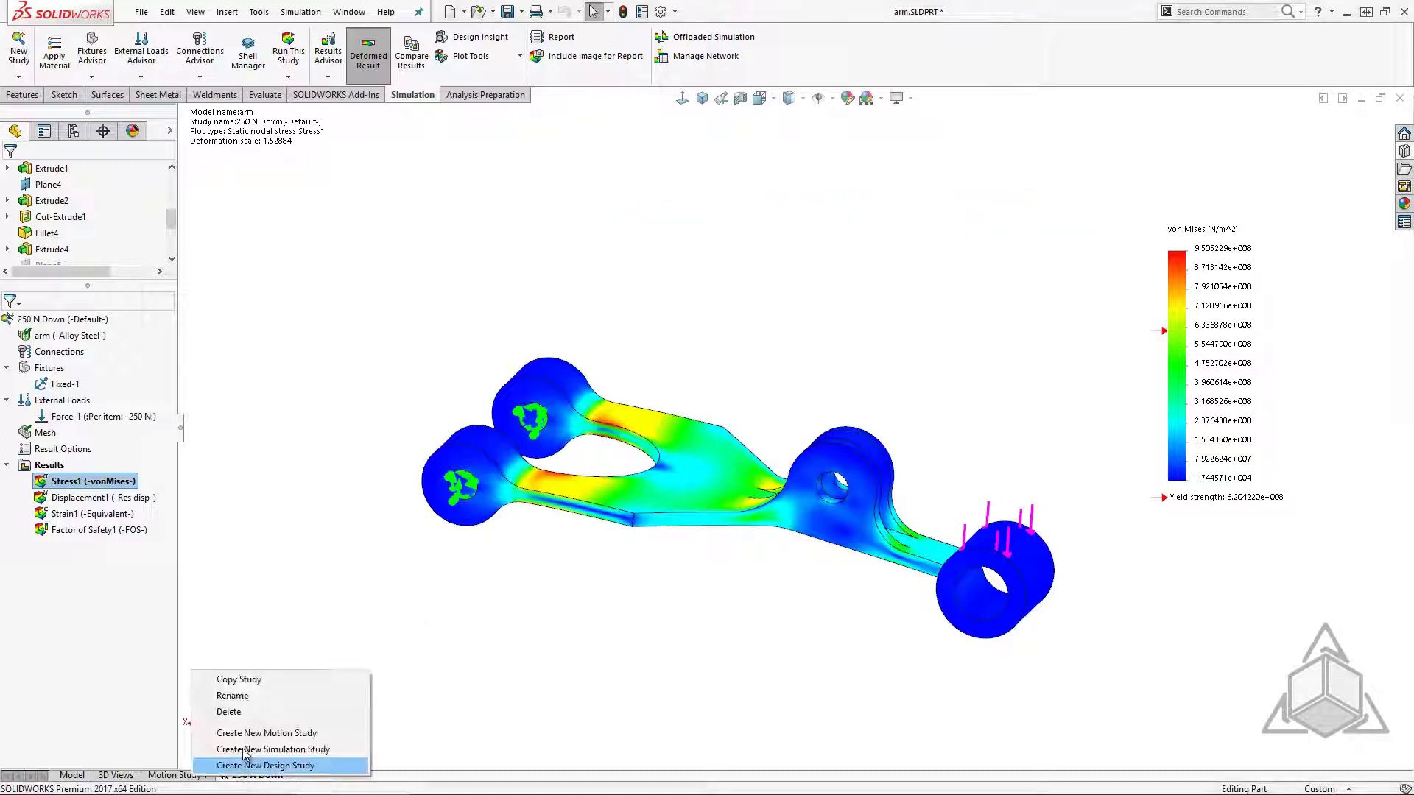
click(246, 680)
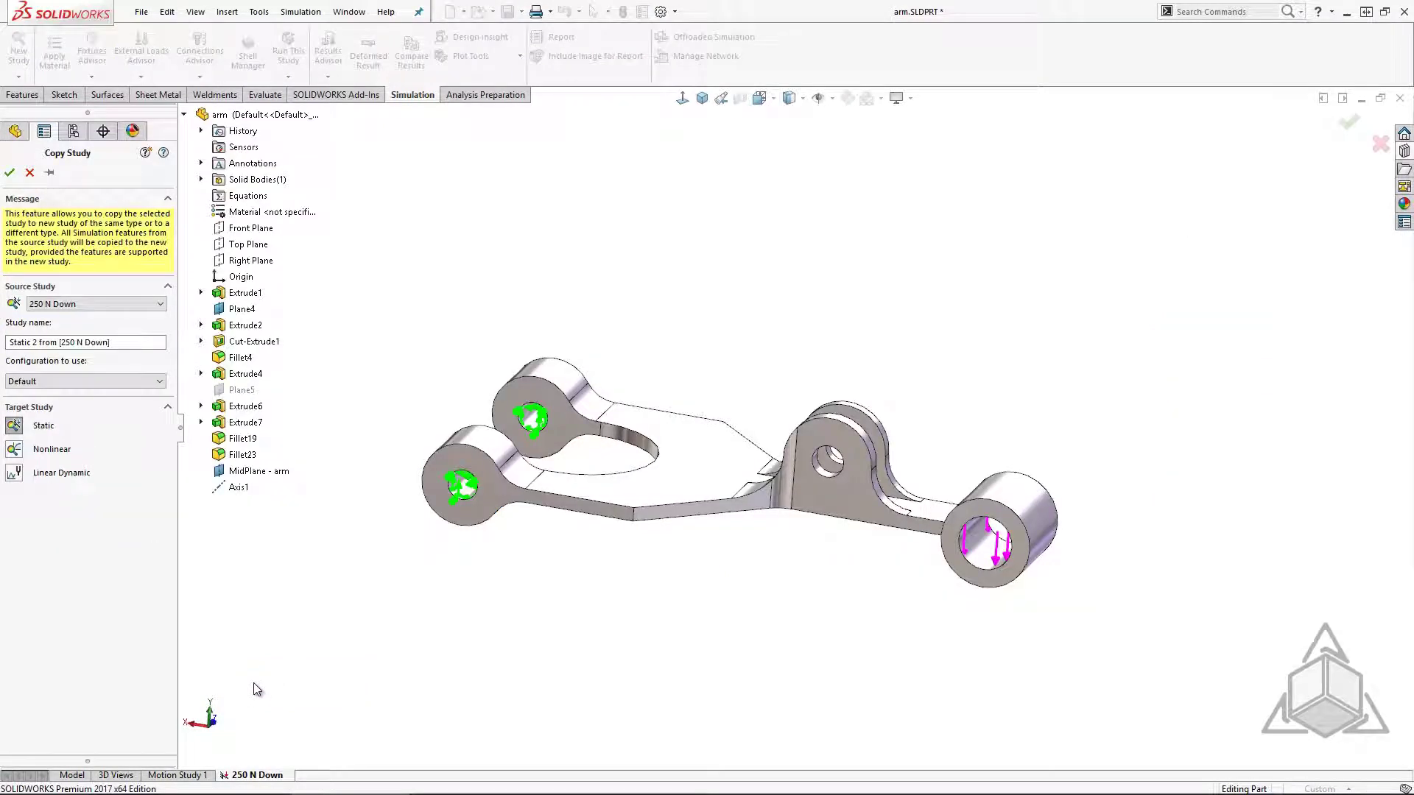
click(14, 448)
click(14, 449)
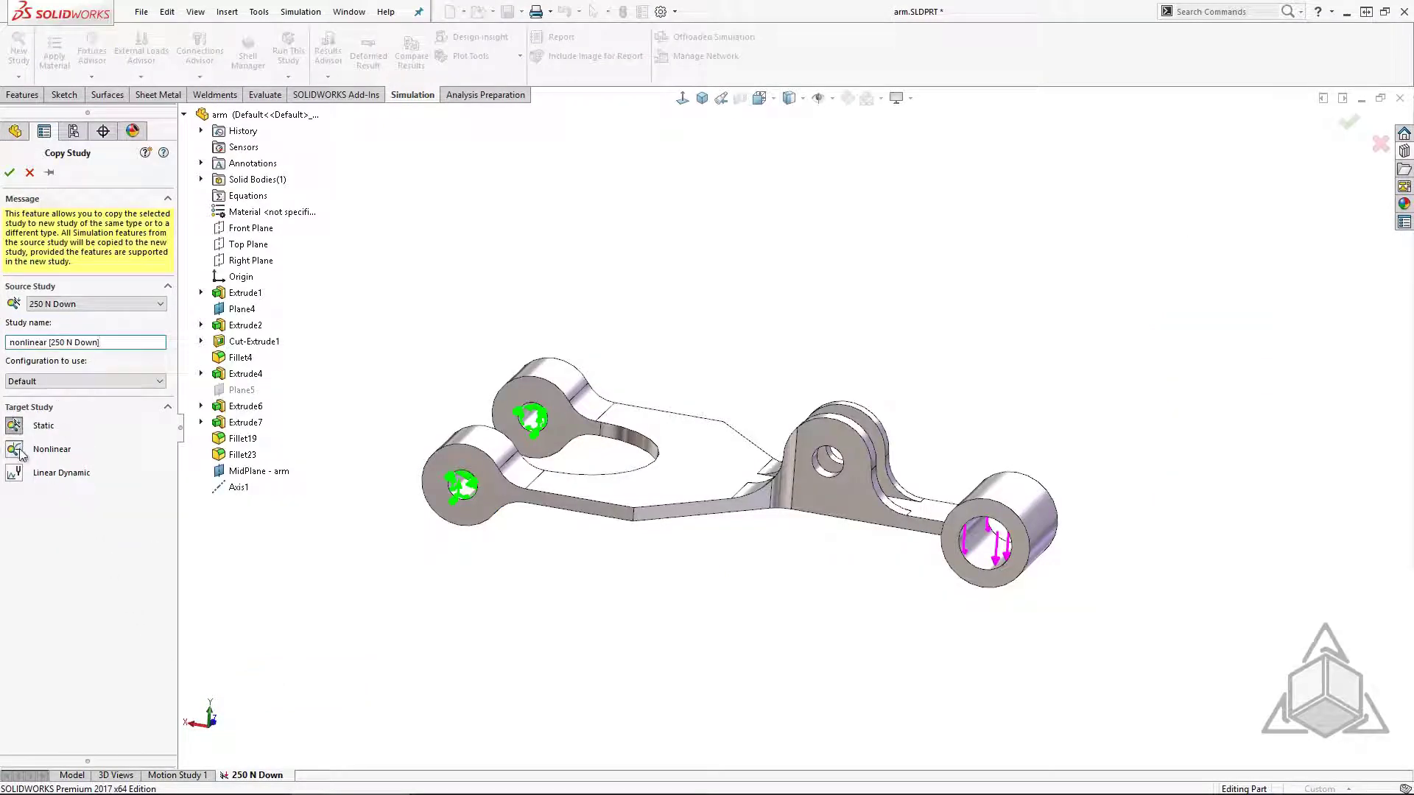
drag(49, 342, 75, 342)
key(Delete)
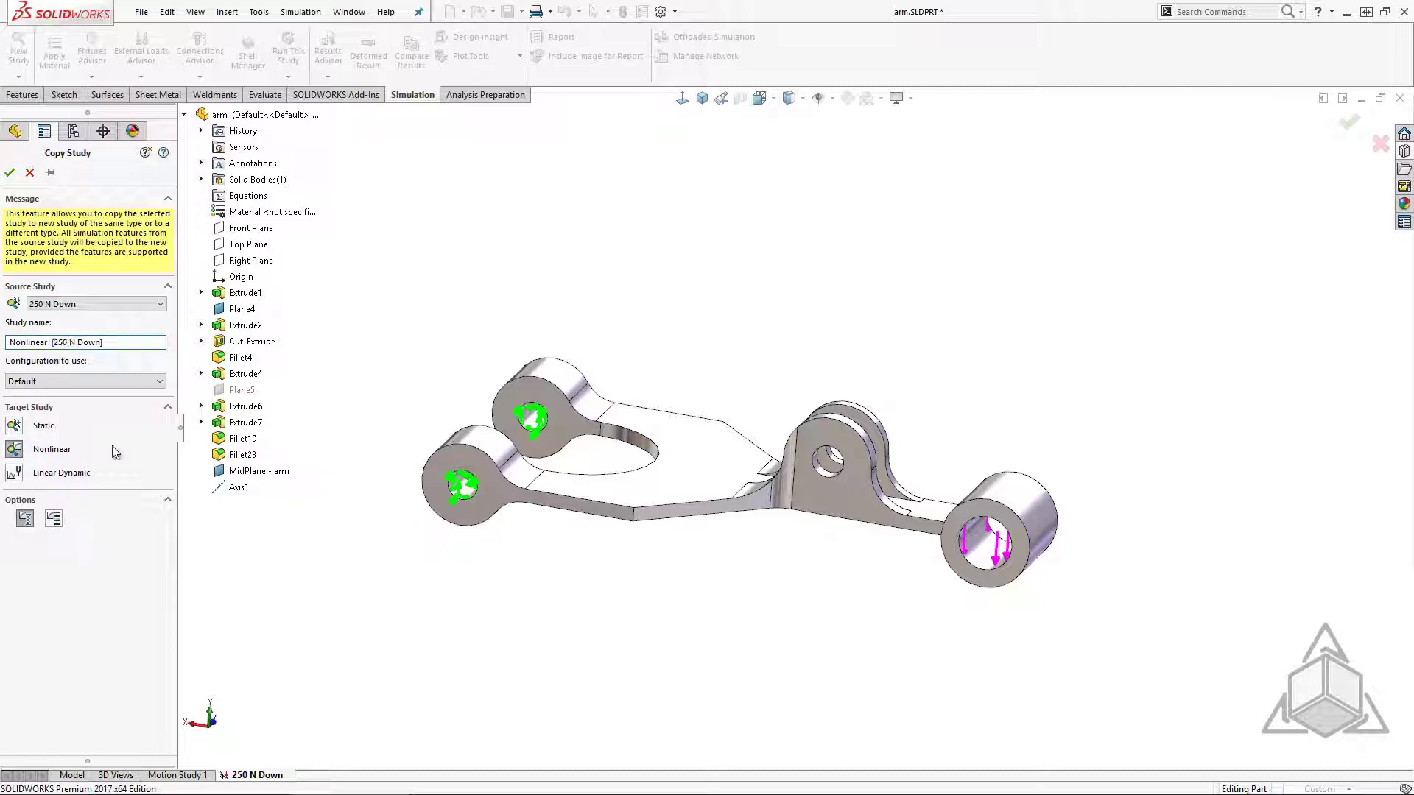
click(10, 173)
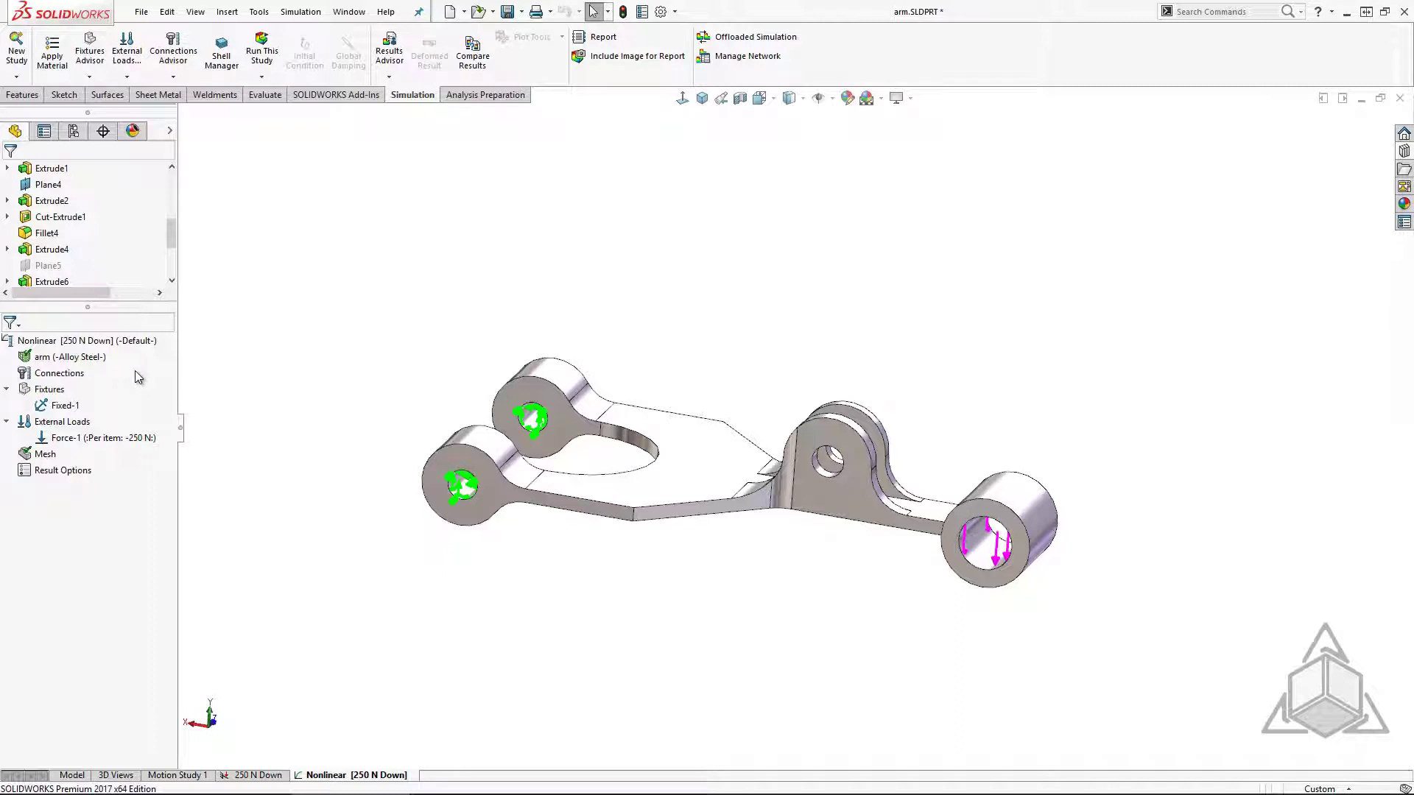
Step: Assign Alloy Steel (SS) to the arm with the Nonlinear Elastic model type
right_click(86, 357)
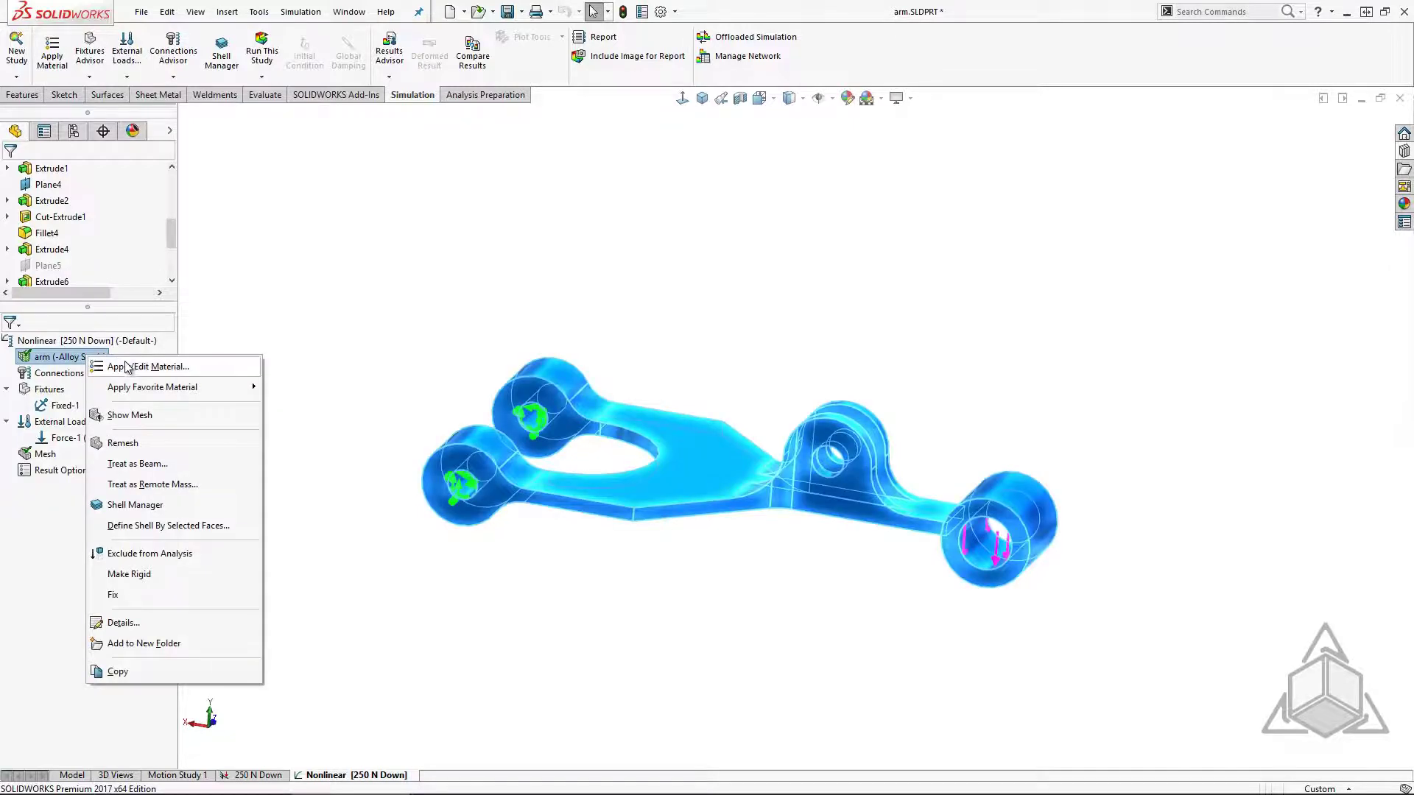
click(124, 366)
click(423, 102)
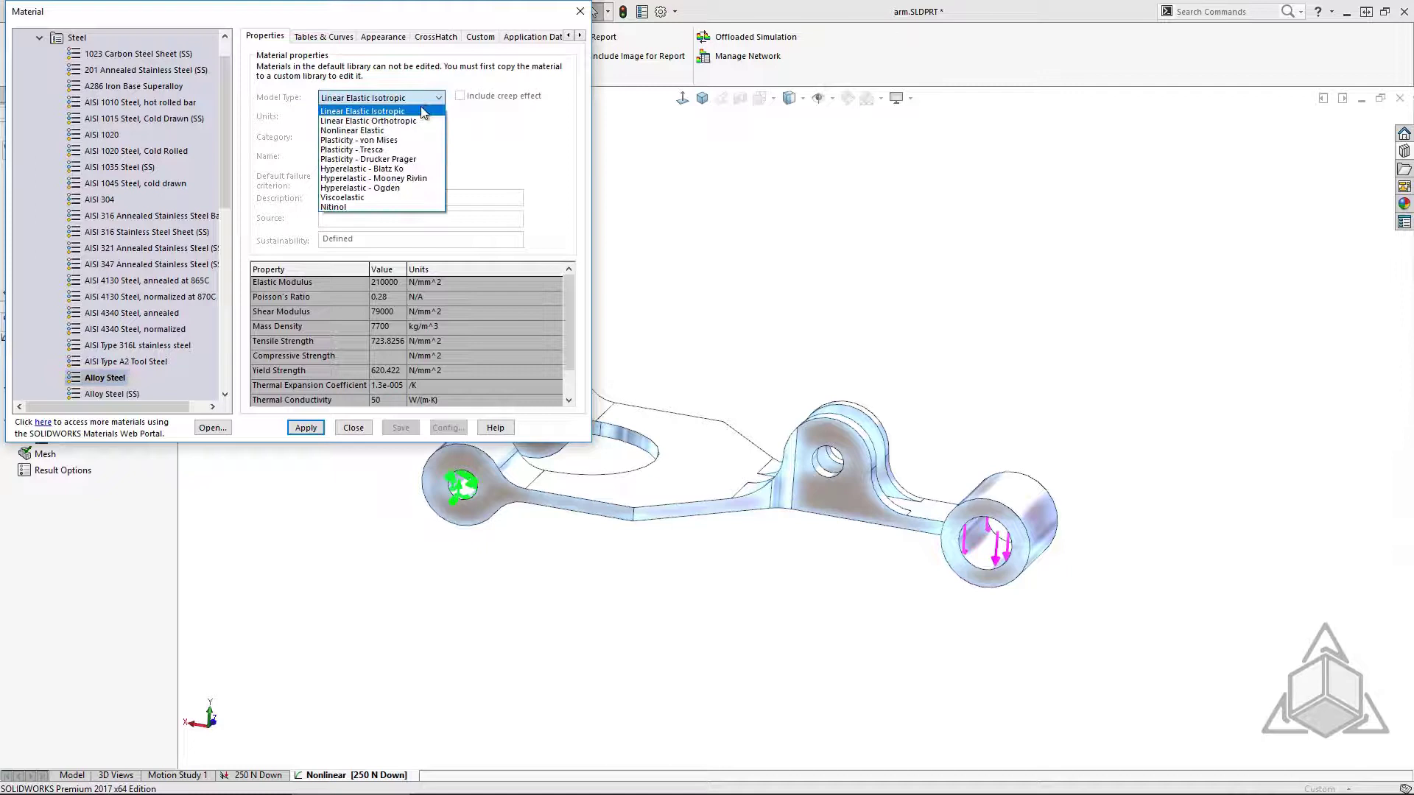
click(413, 177)
click(101, 399)
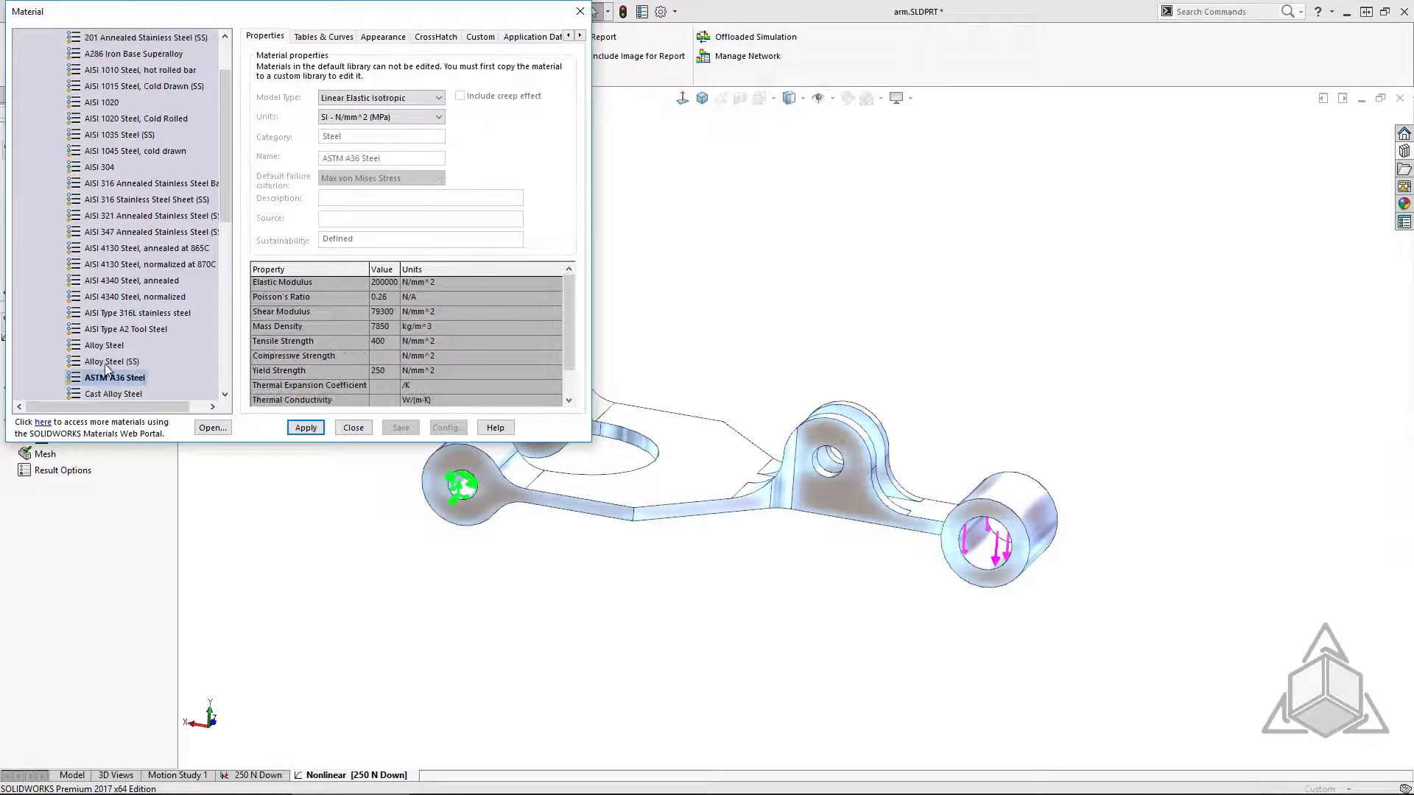
click(104, 363)
click(420, 98)
click(382, 130)
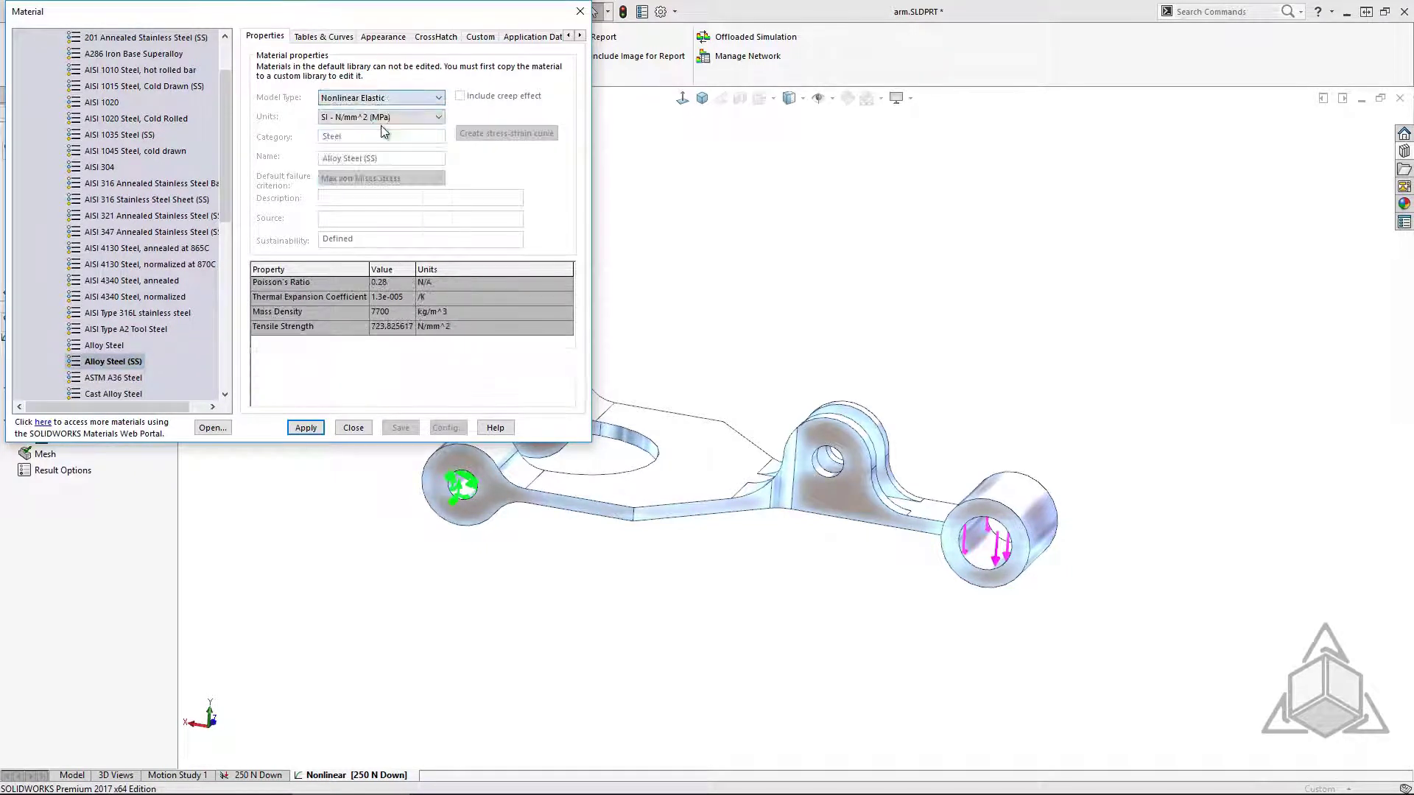
Step: Give the material a Stress-Strain Curve under Tables & Curves and apply it
click(329, 38)
click(328, 80)
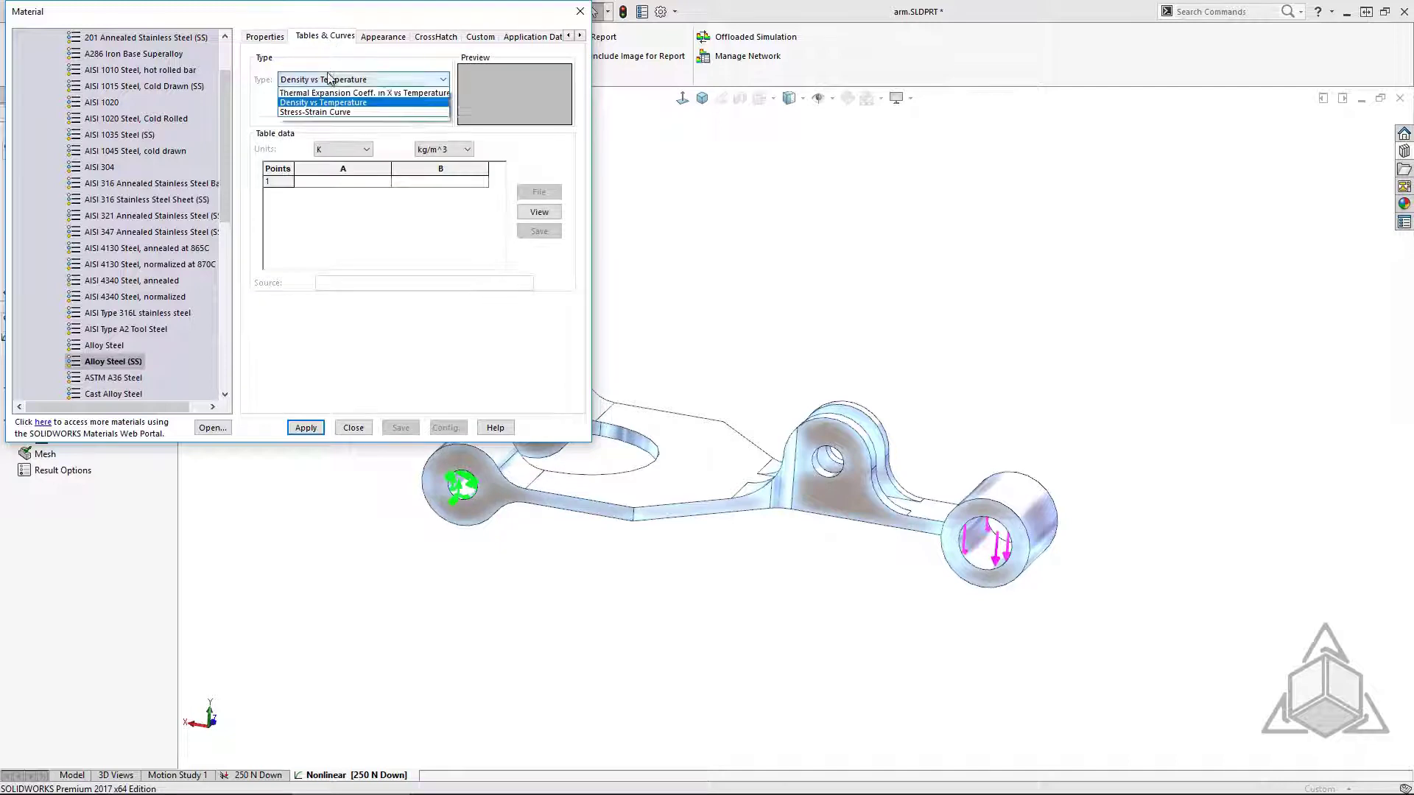
click(325, 114)
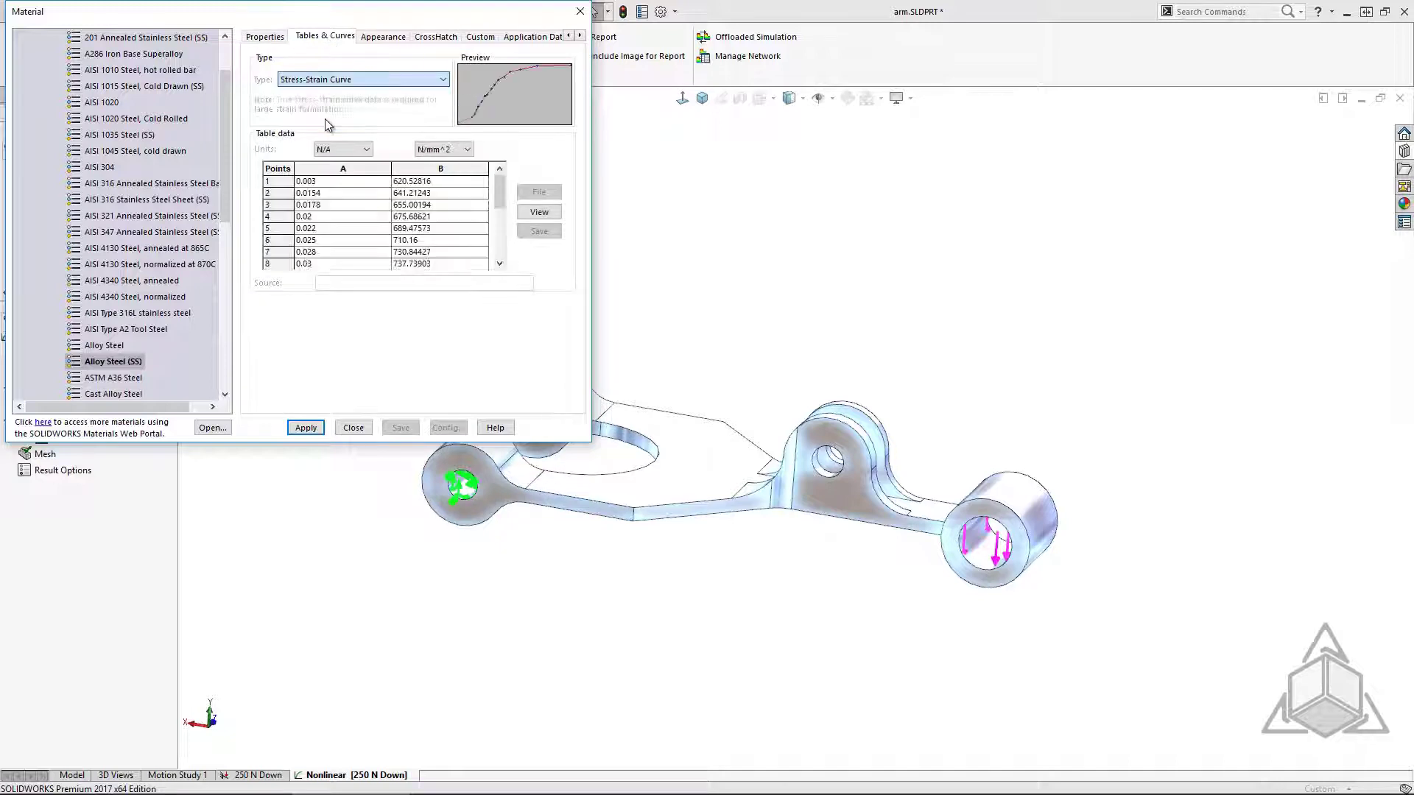
click(306, 427)
click(353, 427)
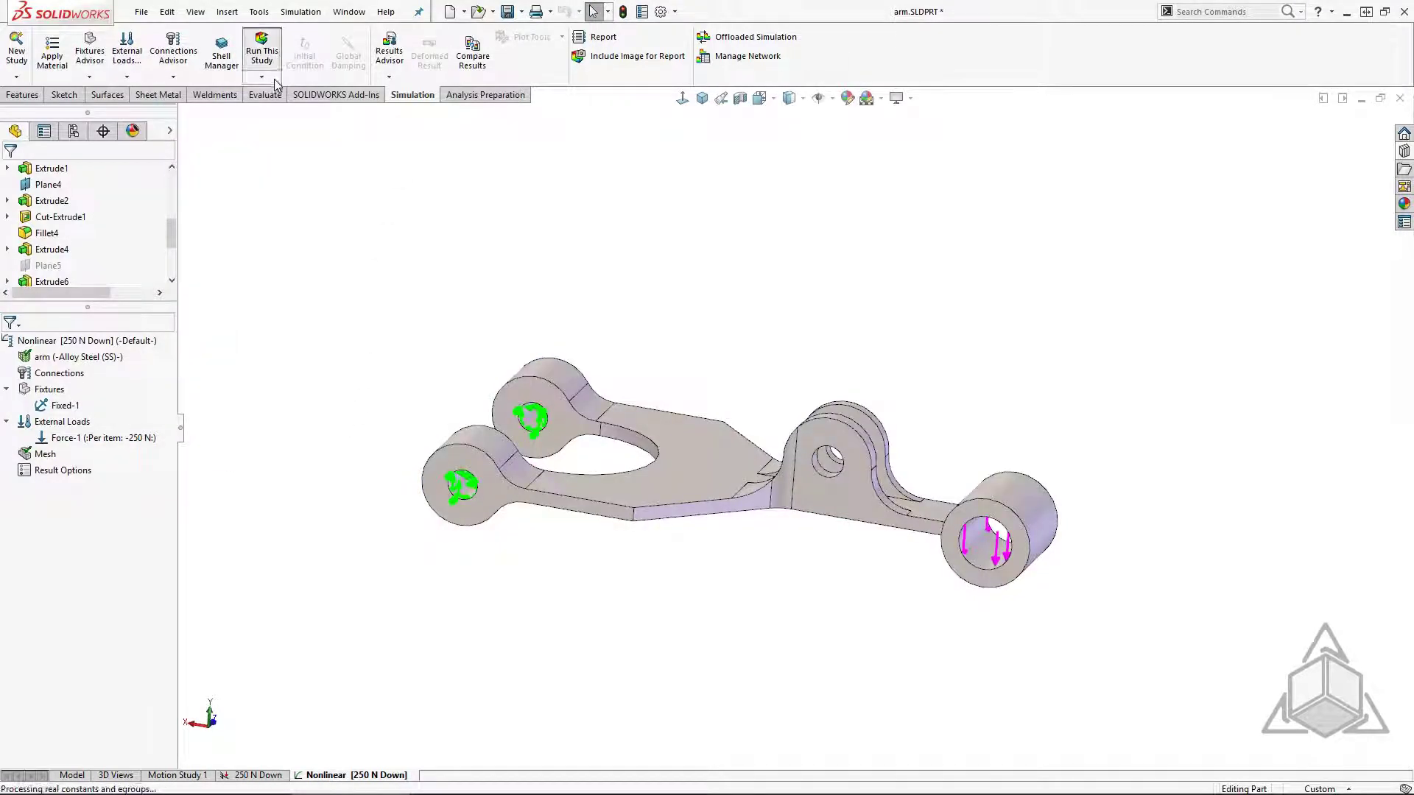
Step: Solve the nonlinear study (8.293e+08 N/m^2 peak von Mises), then return to 250 N Down
click(262, 52)
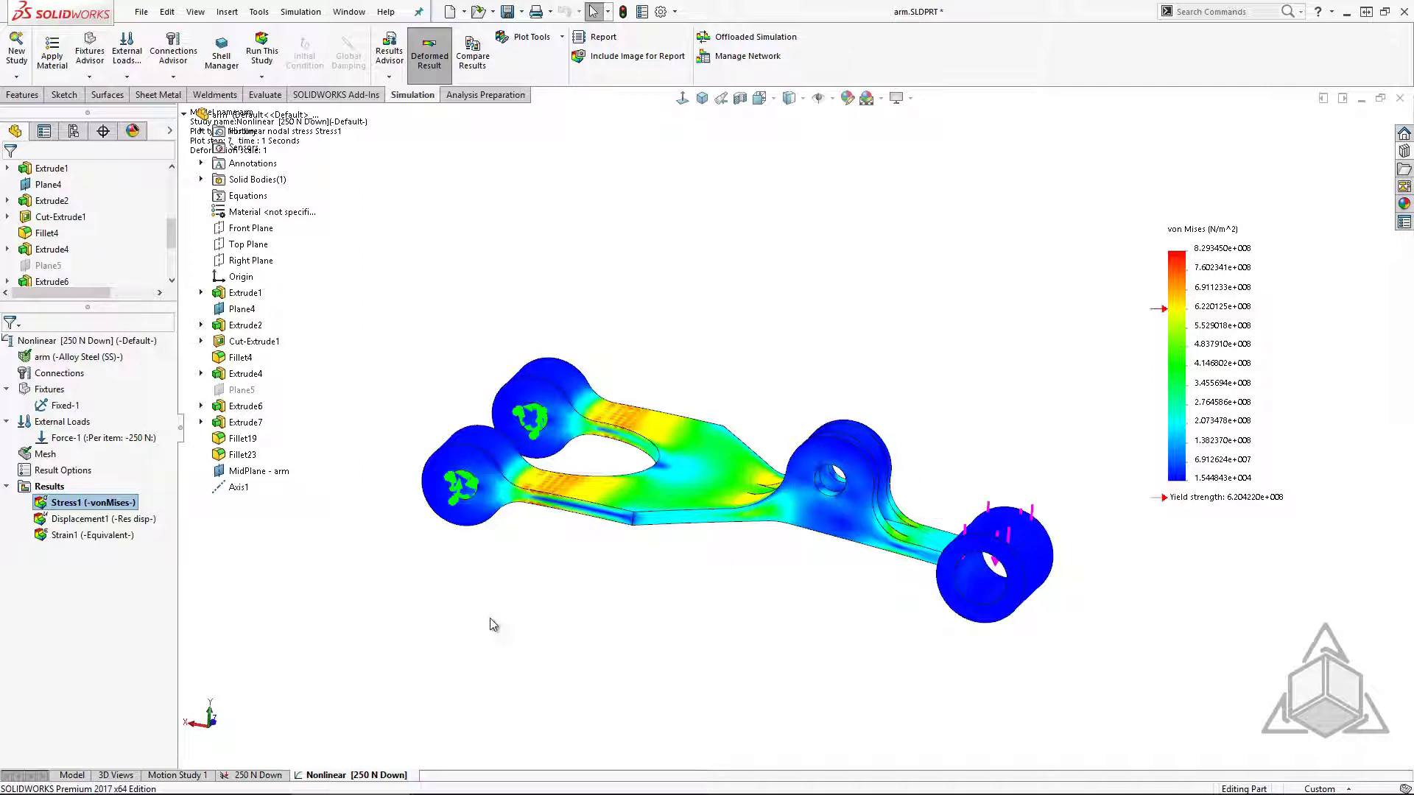
click(262, 776)
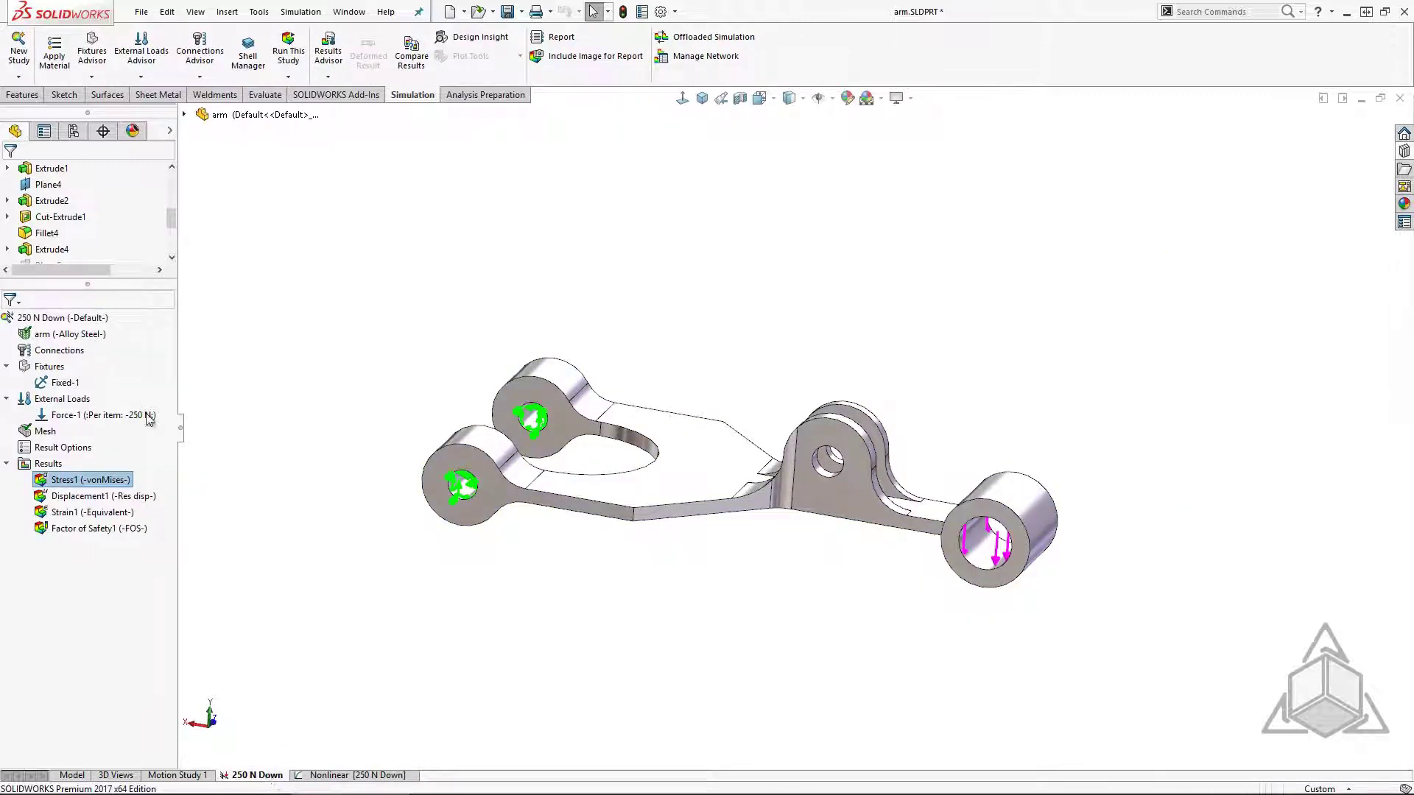
Step: Switch the 250 N Down study to h-adaptive meshing and re-solve it to 98.5276% accuracy
right_click(75, 319)
click(123, 538)
click(613, 205)
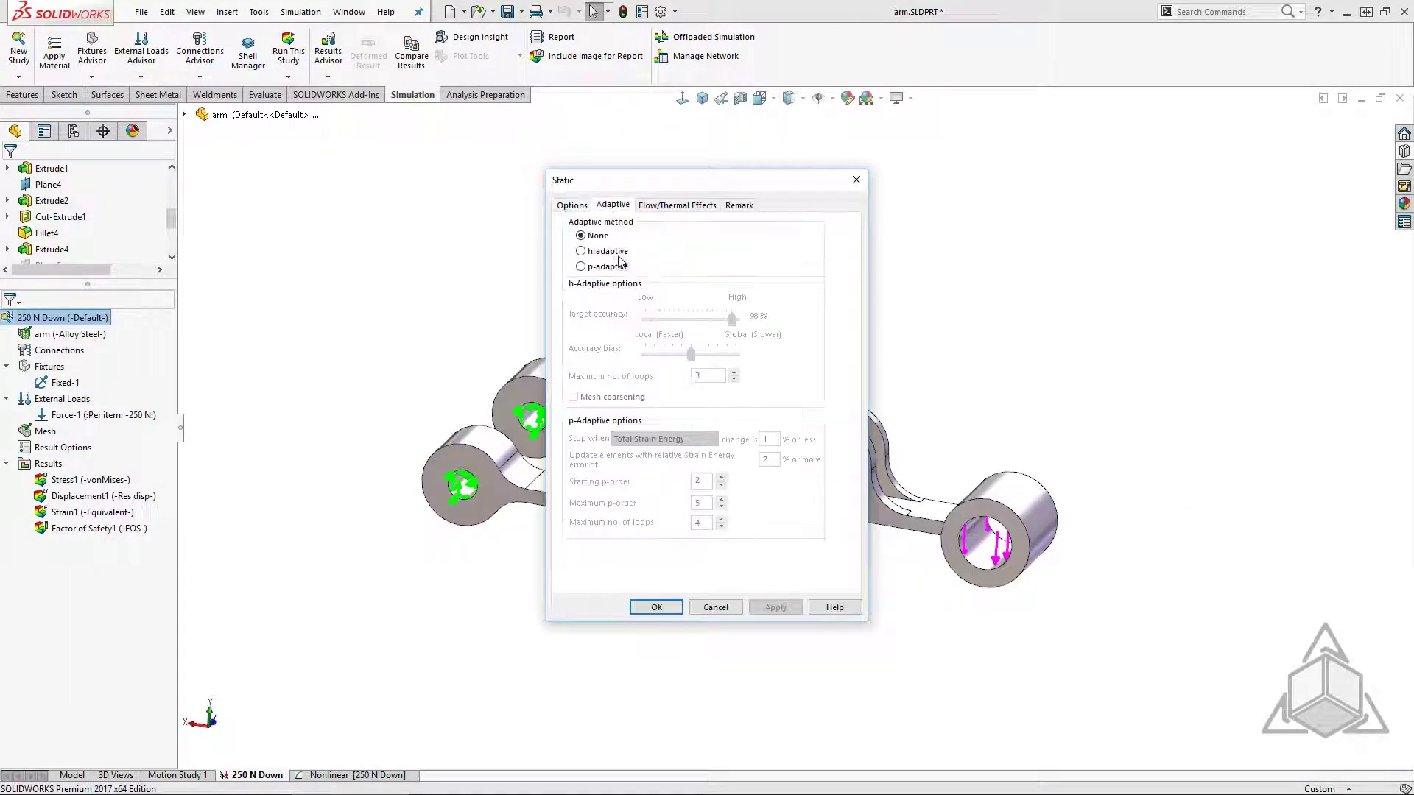
click(581, 251)
click(734, 373)
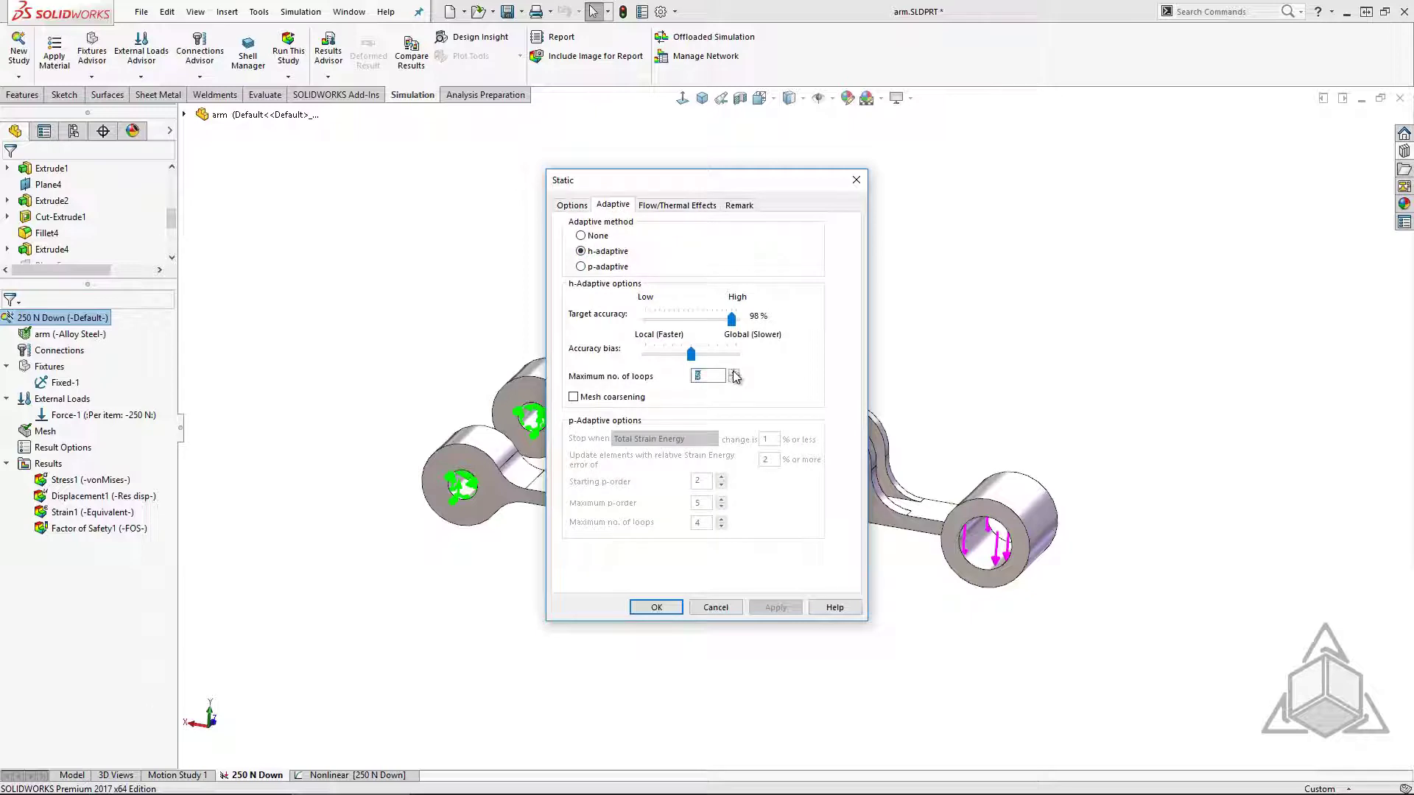
click(671, 610)
click(288, 51)
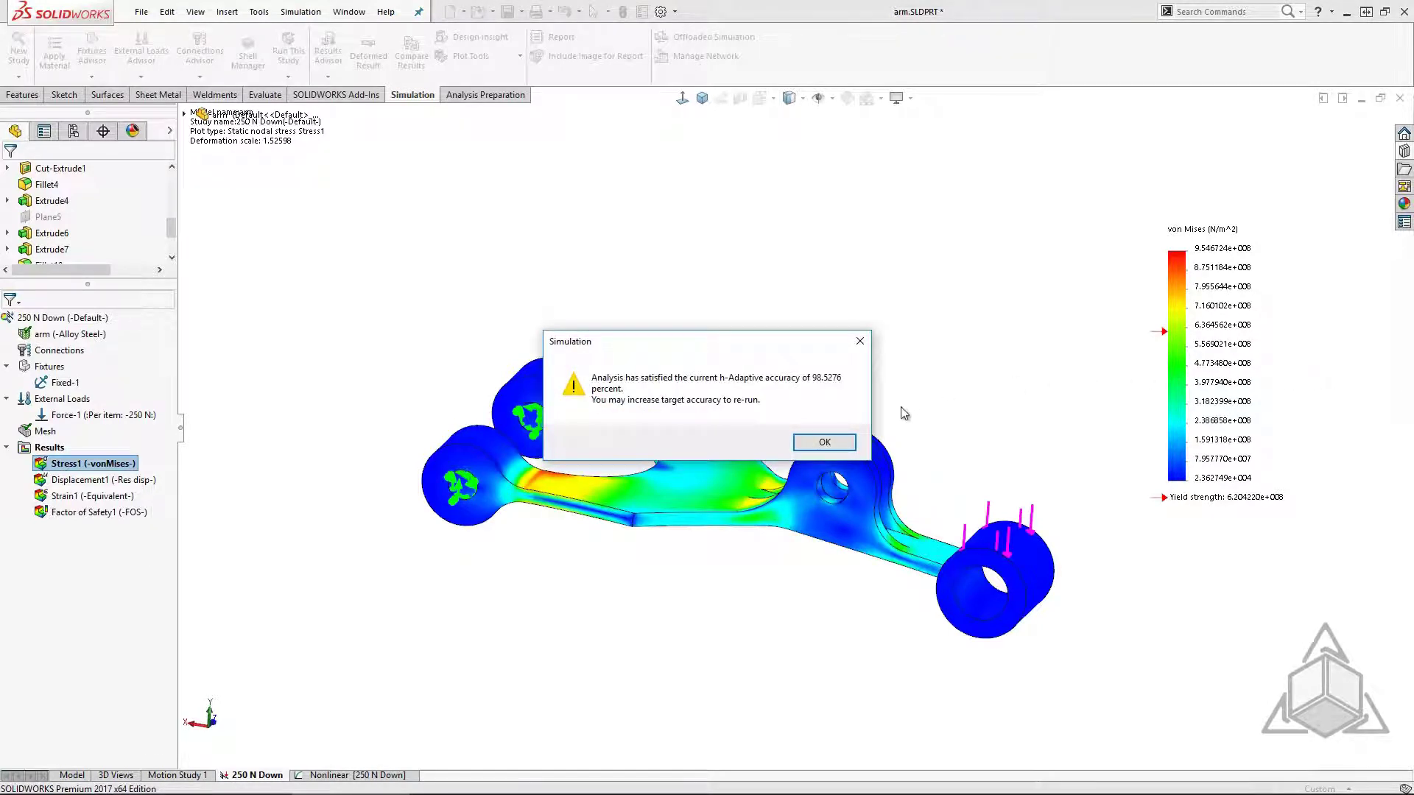
click(824, 443)
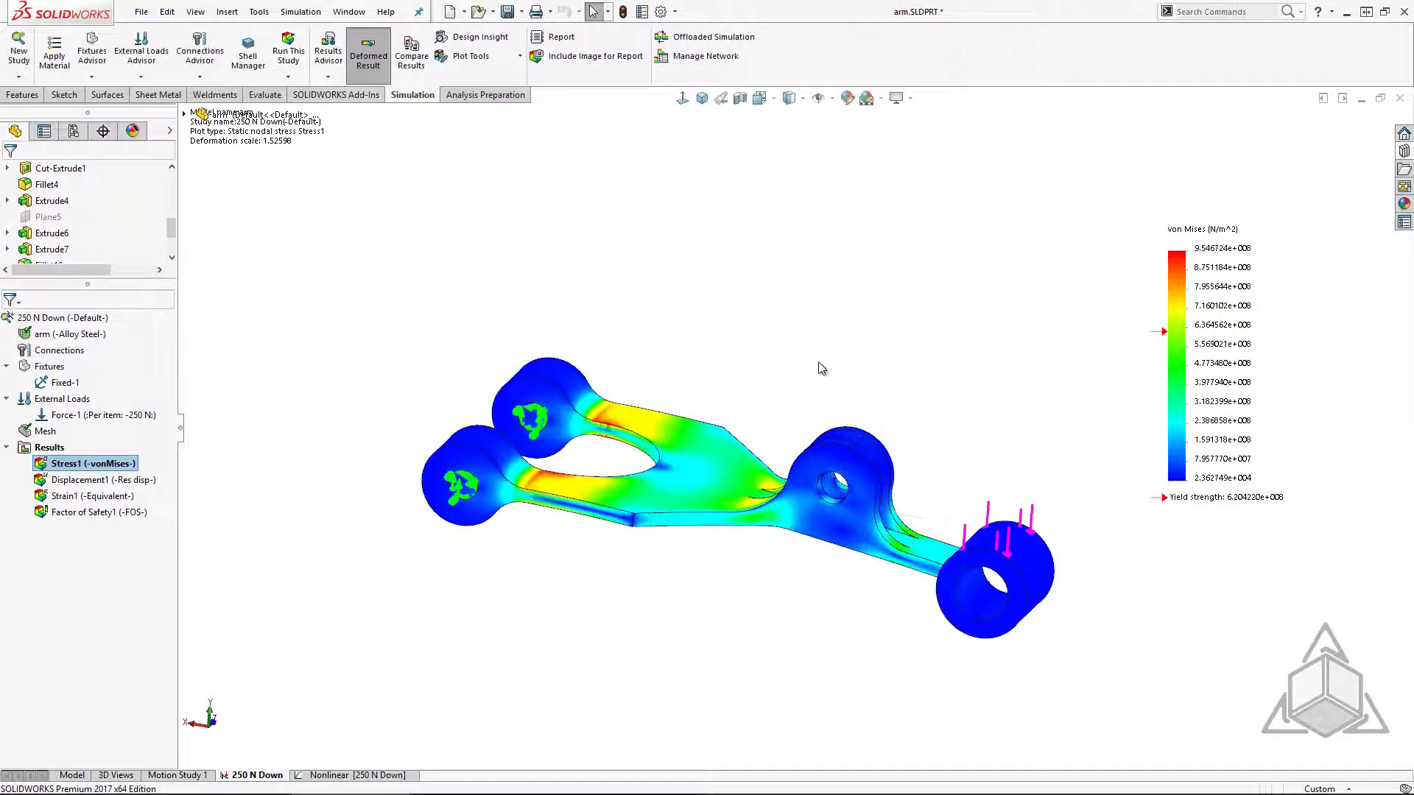
Step: Show the 250 N Down mesh, drag it onto the Nonlinear study, and display it there
right_click(51, 434)
click(93, 680)
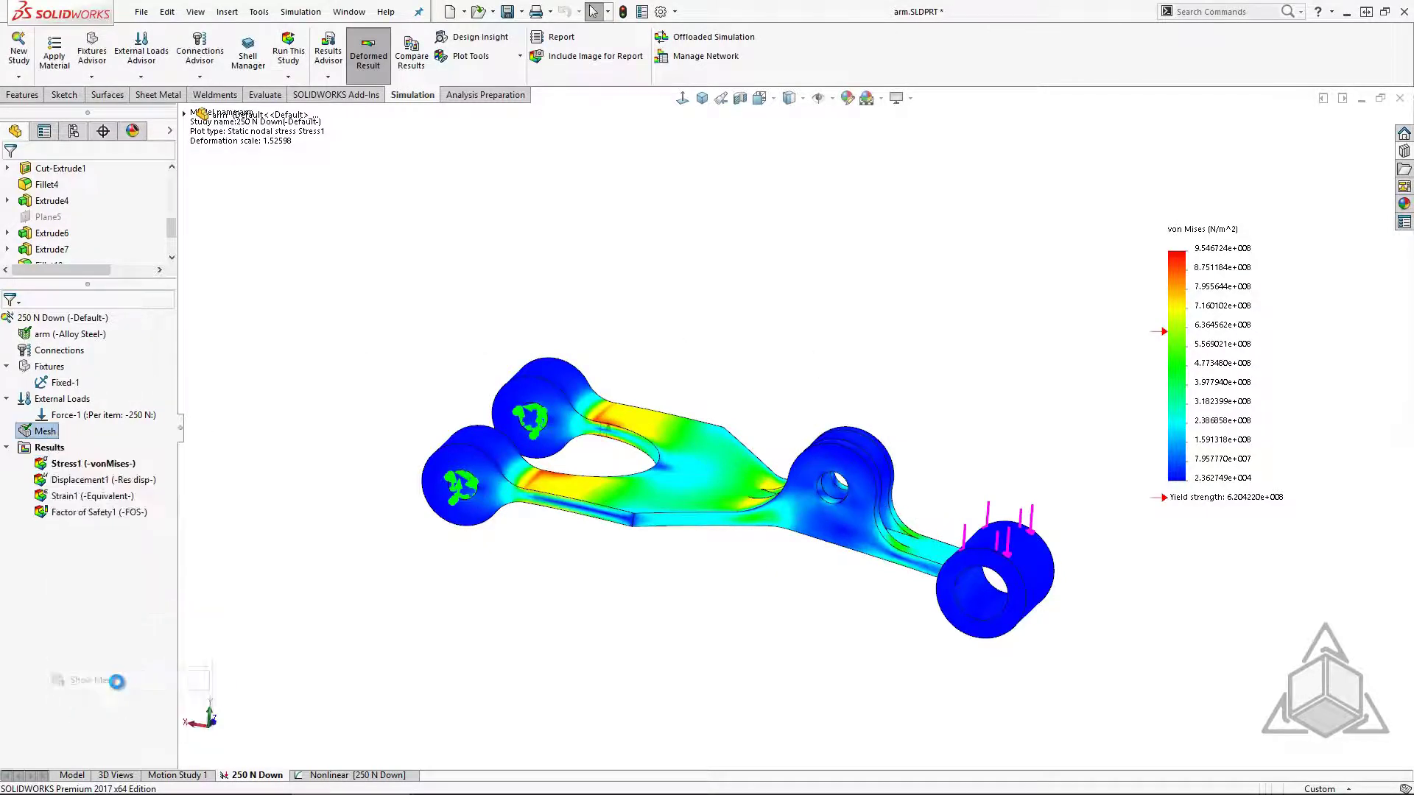
drag(45, 431, 366, 775)
right_click(41, 453)
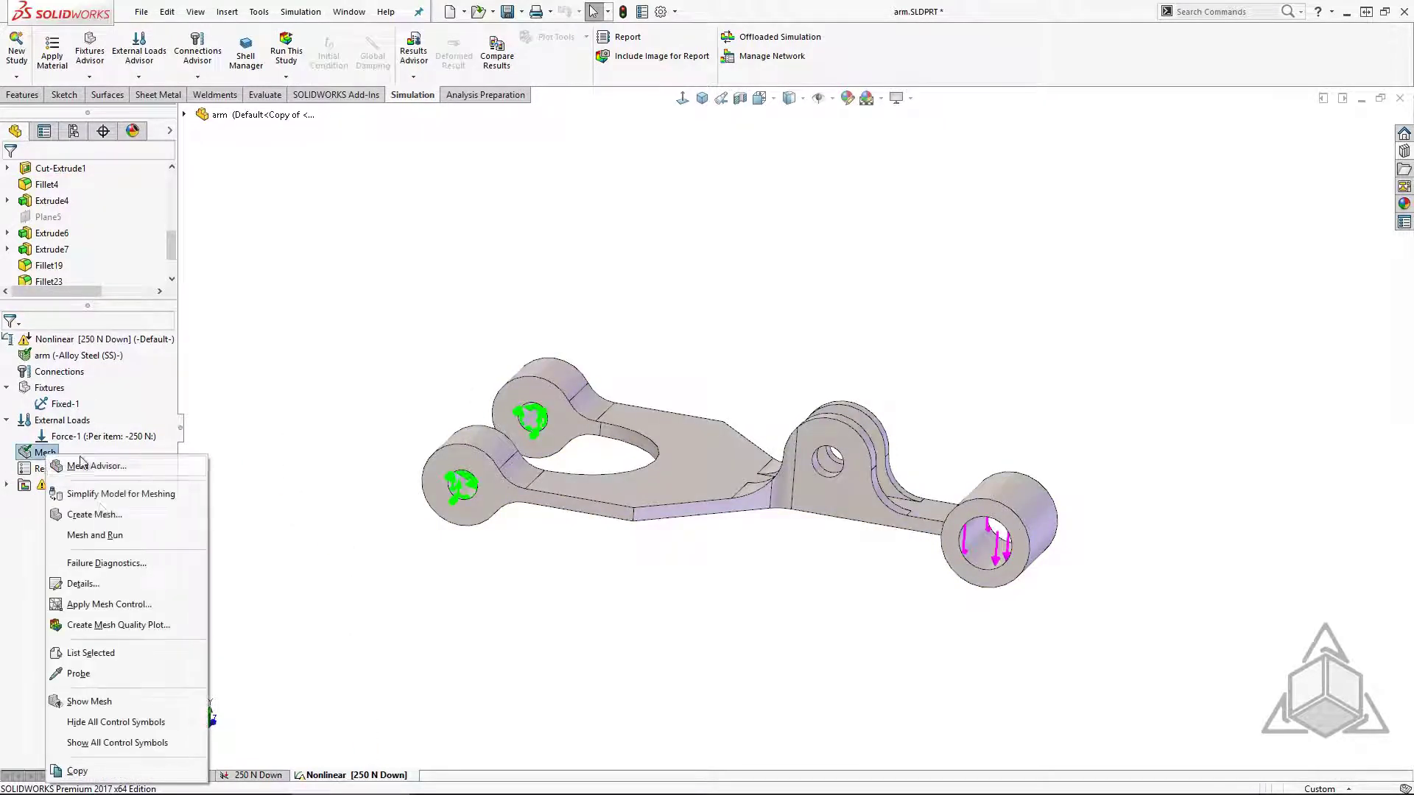
click(118, 707)
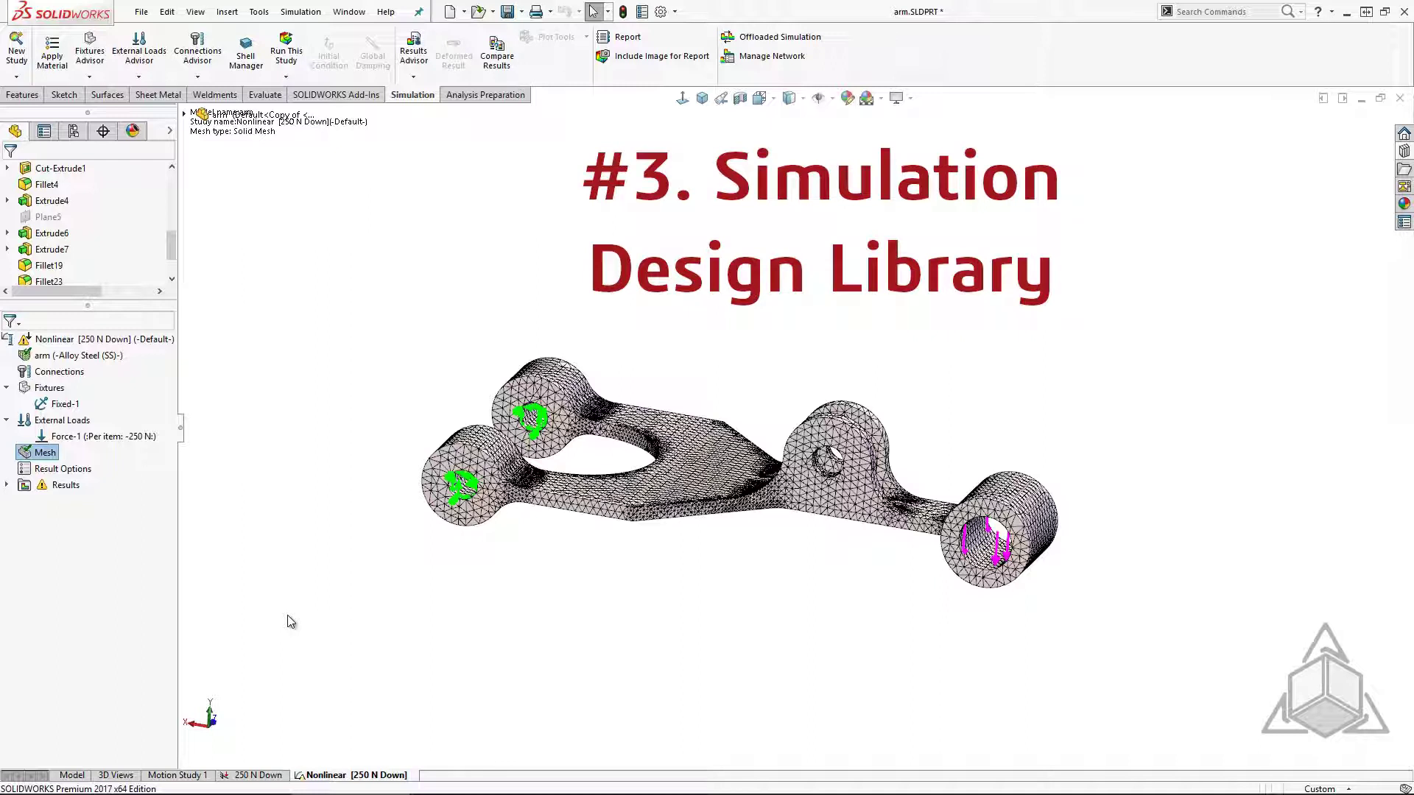
Step: Hide the mesh and save Fixed-1 into the pinned Design Library's Simulation folder as Fixed-1
click(291, 622)
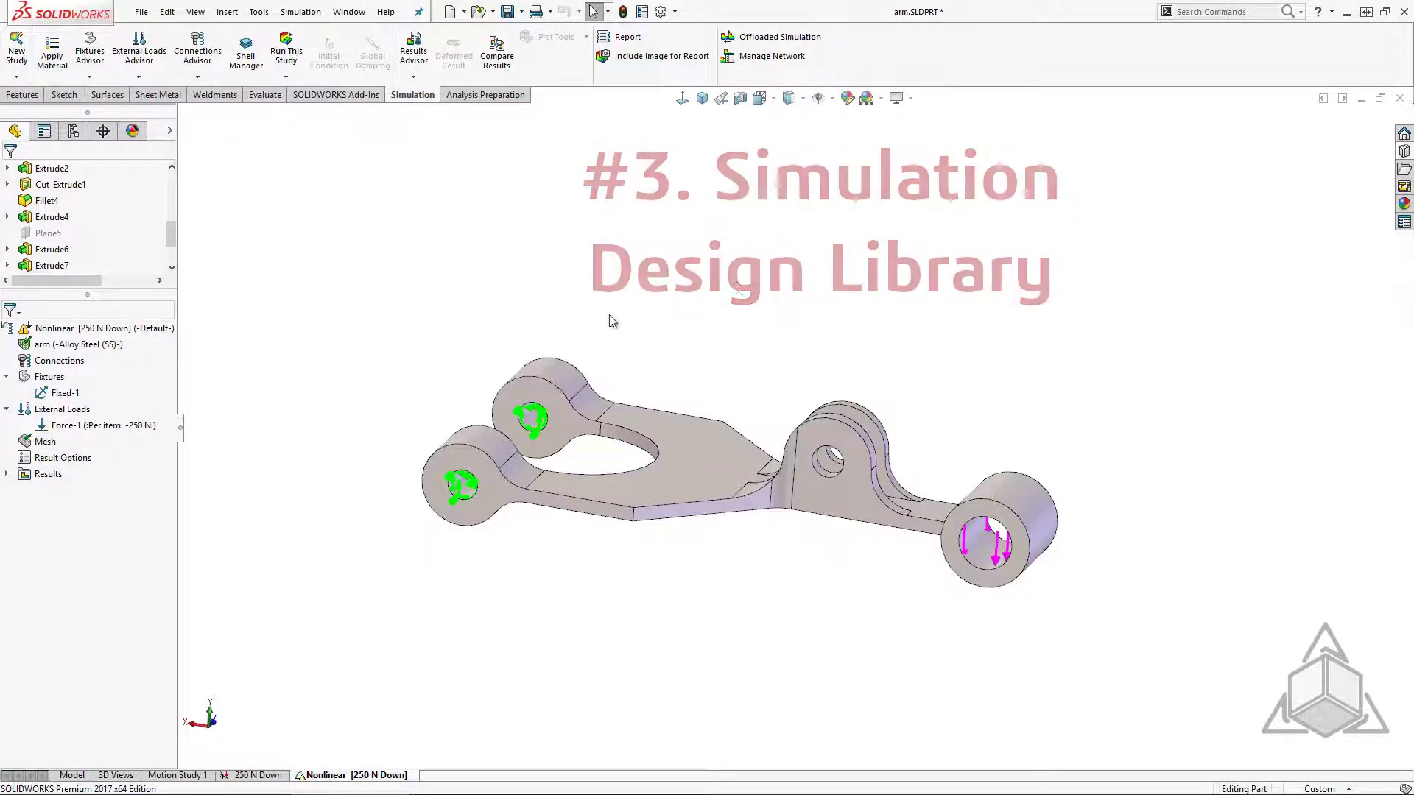
click(1405, 152)
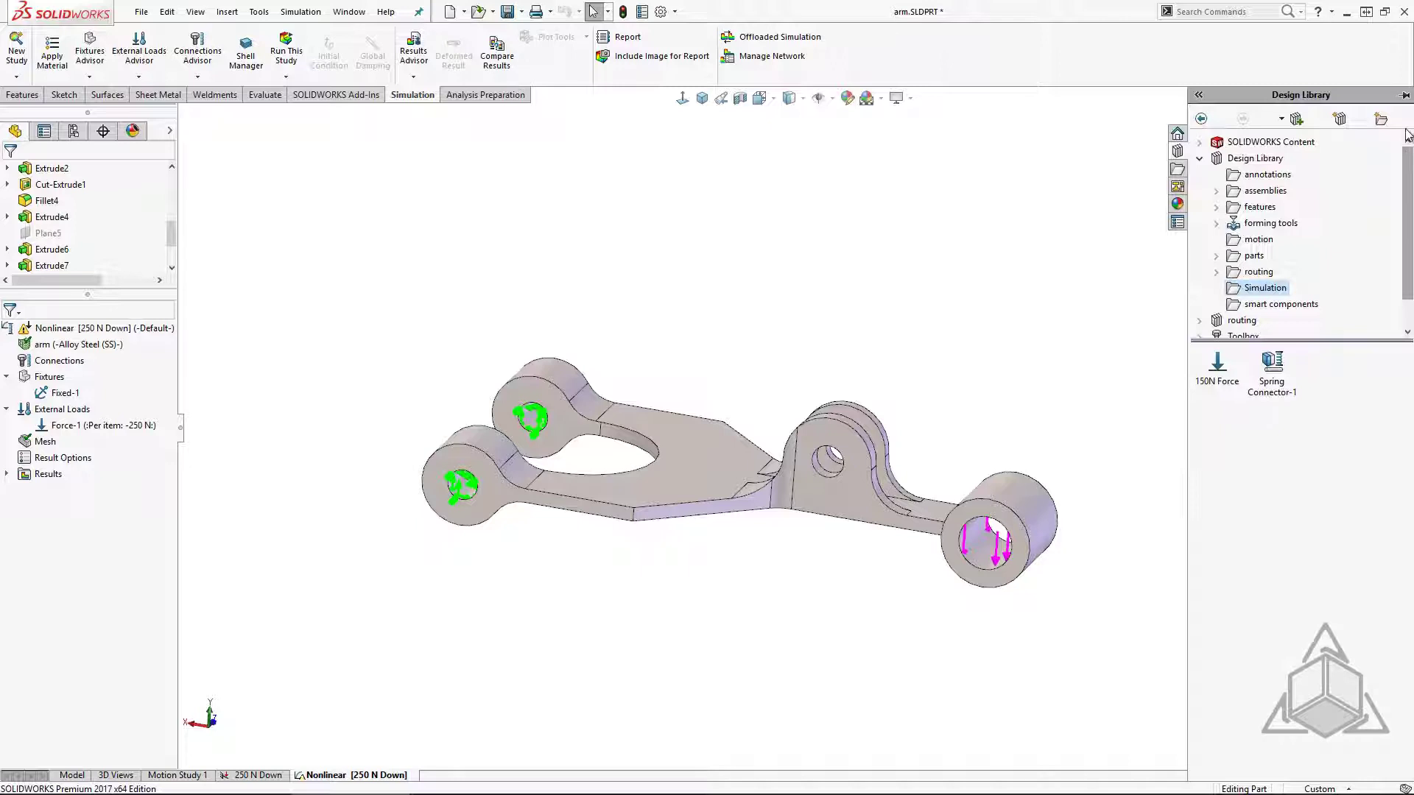
click(1404, 95)
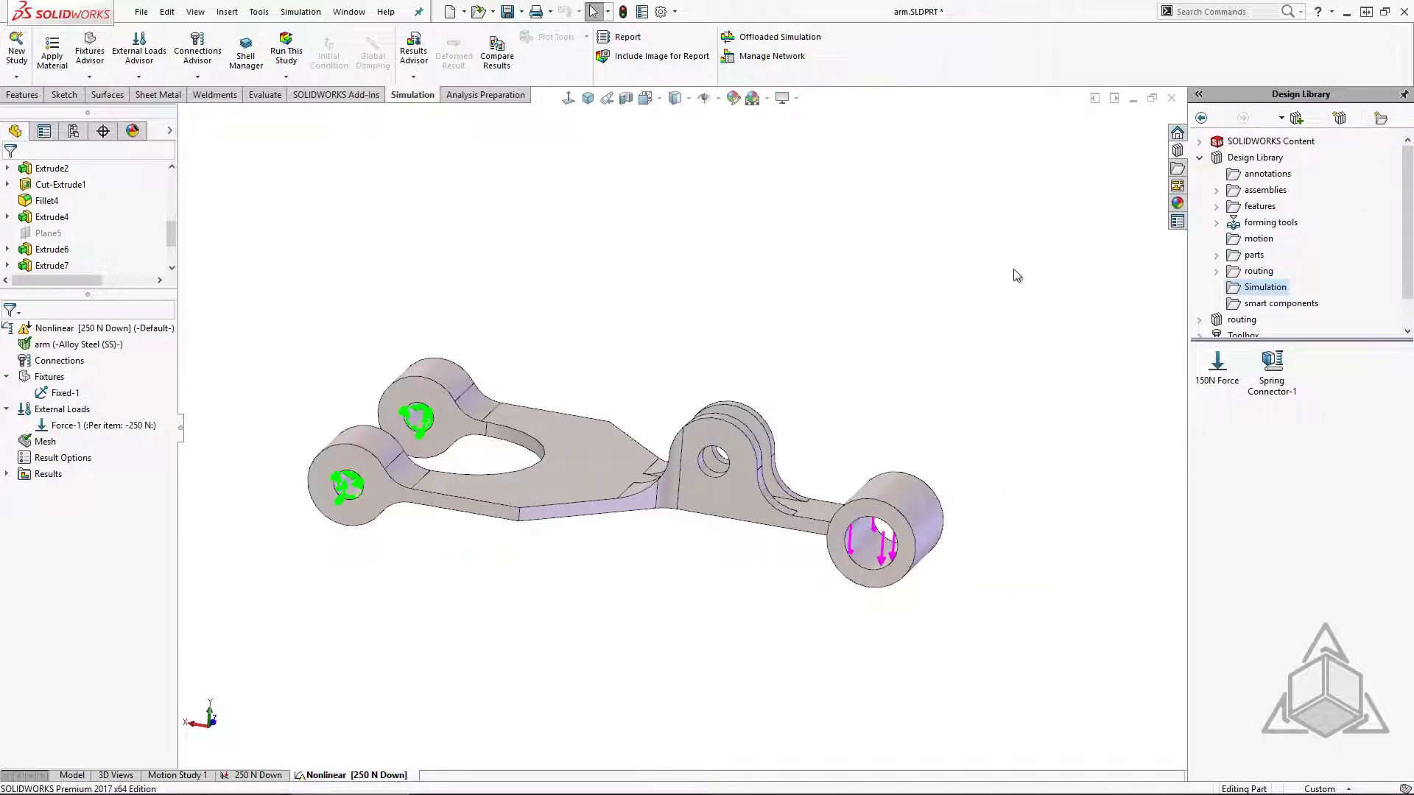
drag(74, 396, 1239, 452)
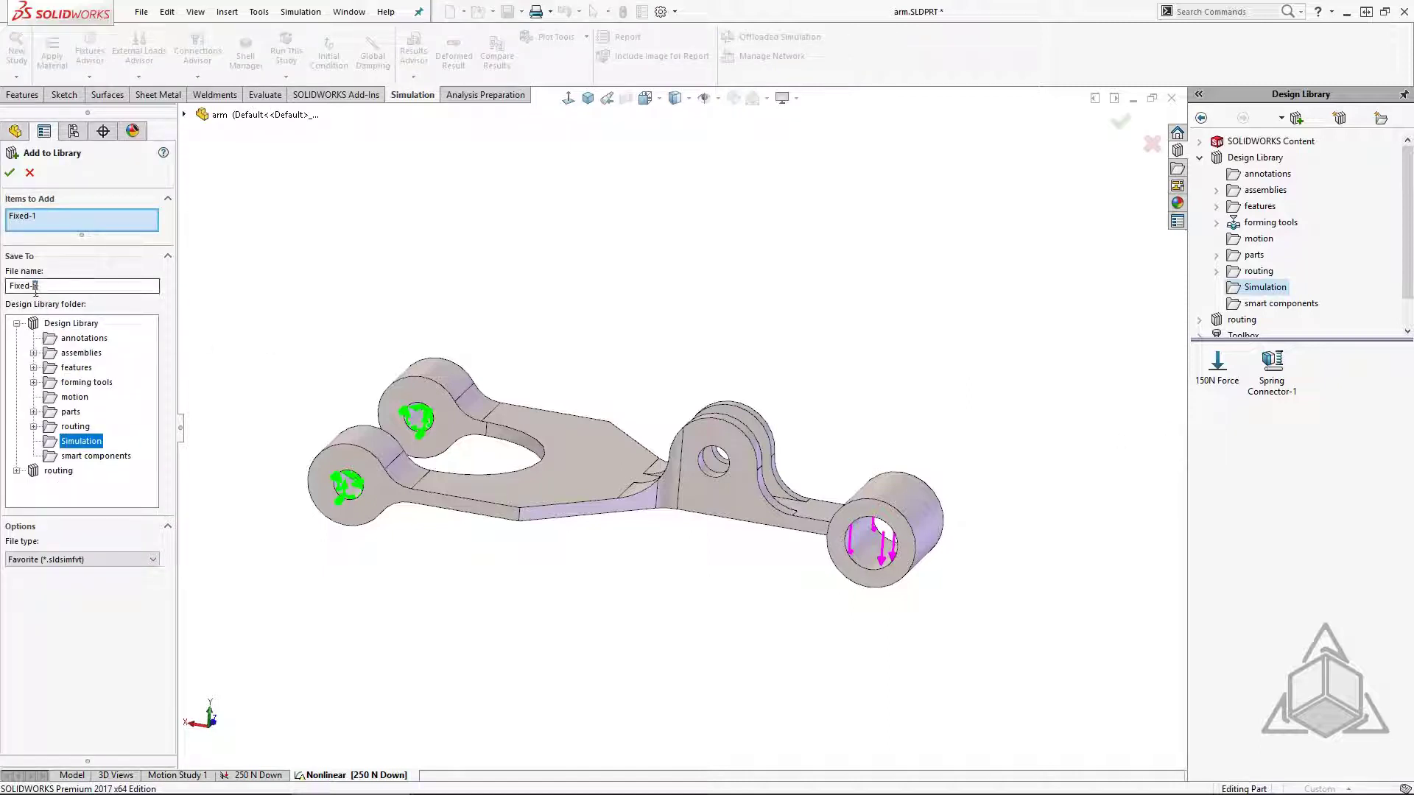
drag(37, 292, 6, 295)
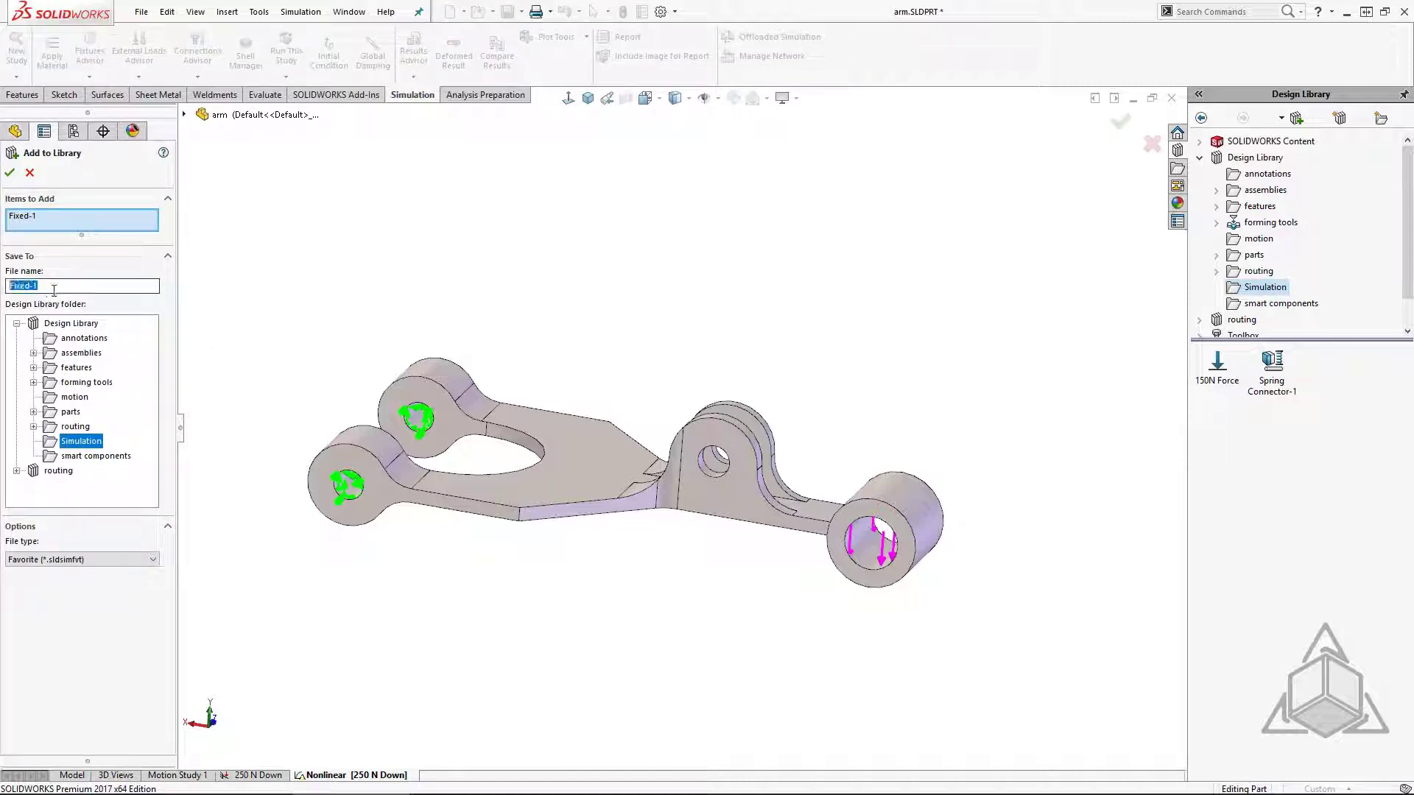
click(10, 172)
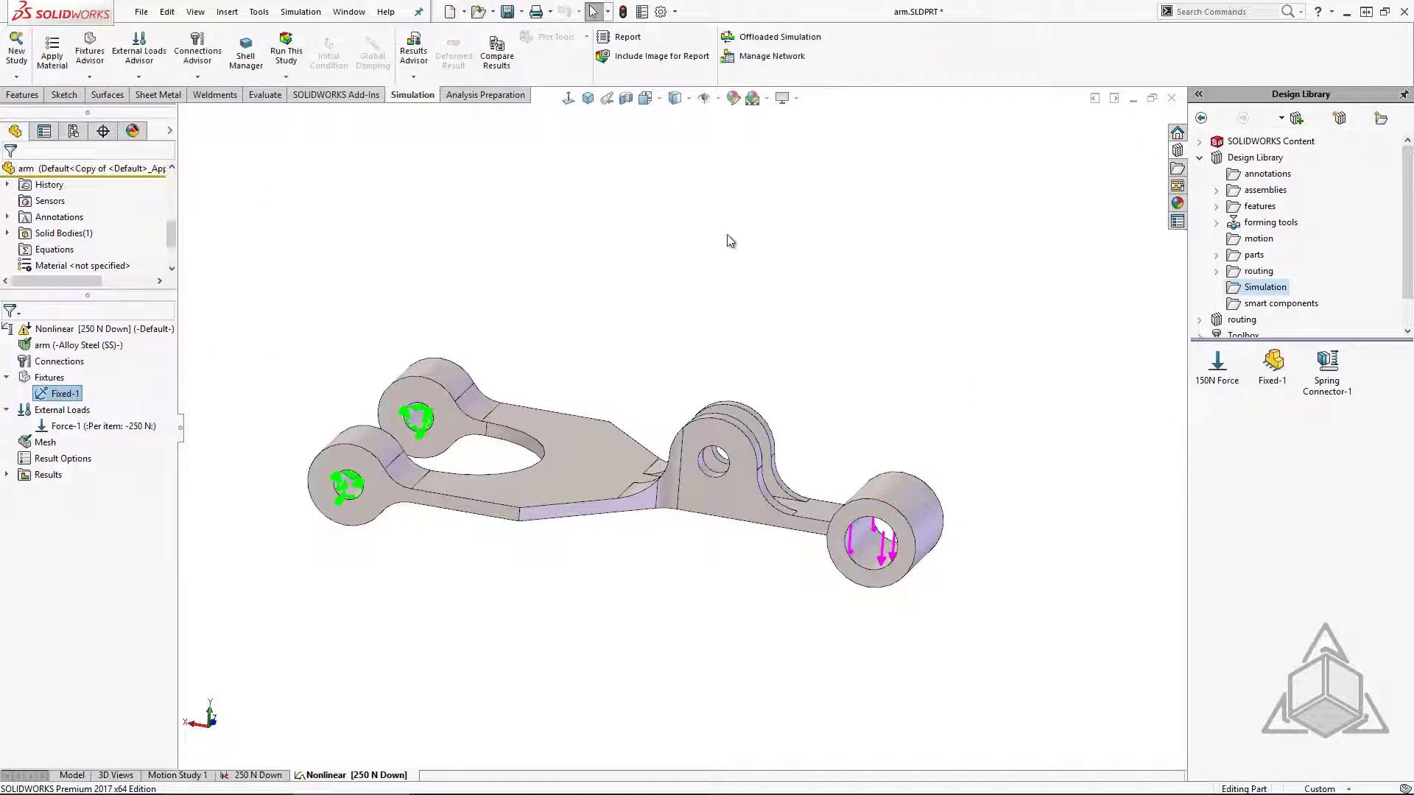
click(809, 305)
click(140, 15)
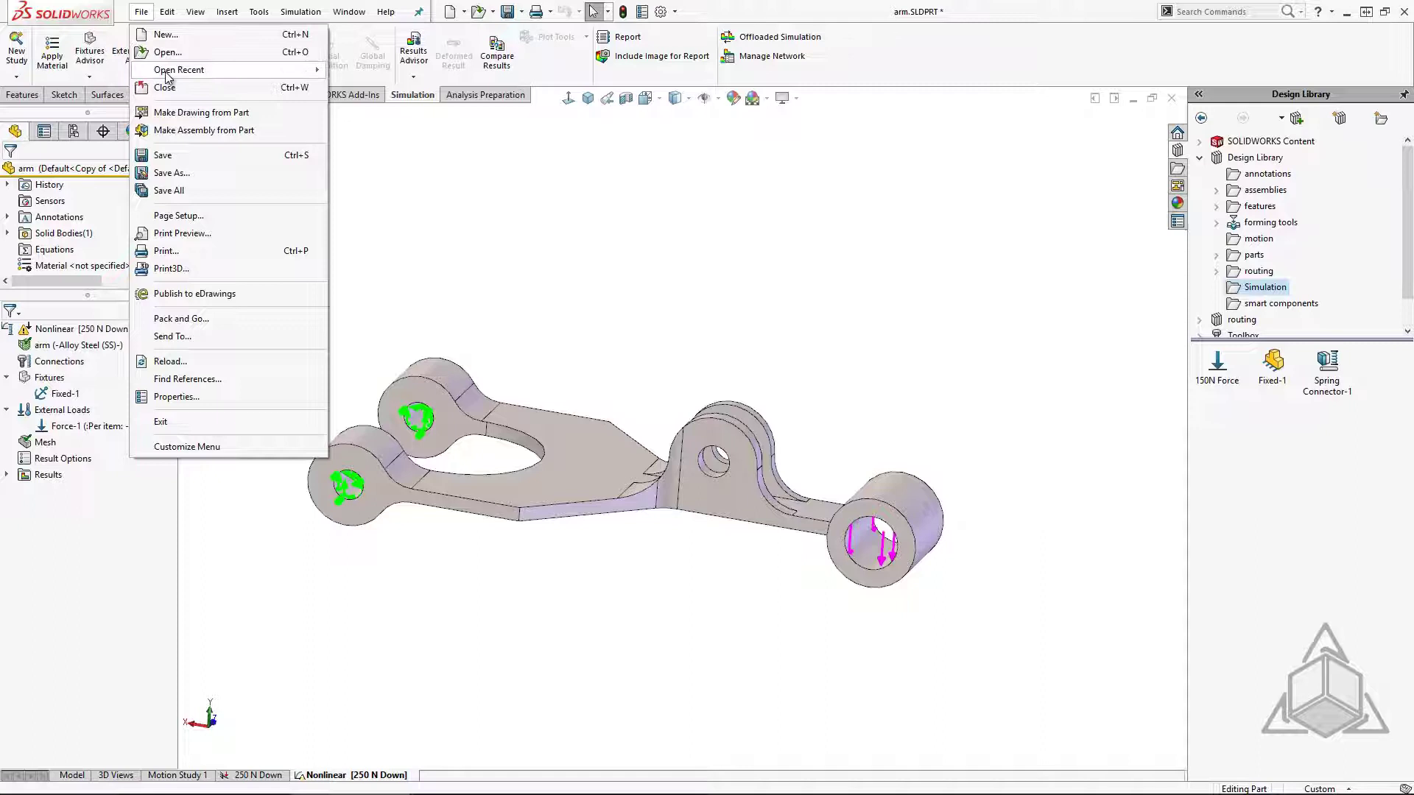
Step: Open upper arm.SLDPRT from recent files and try dropping the saved Fixed-1 restraint onto it
mouse_move(170, 70)
click(407, 71)
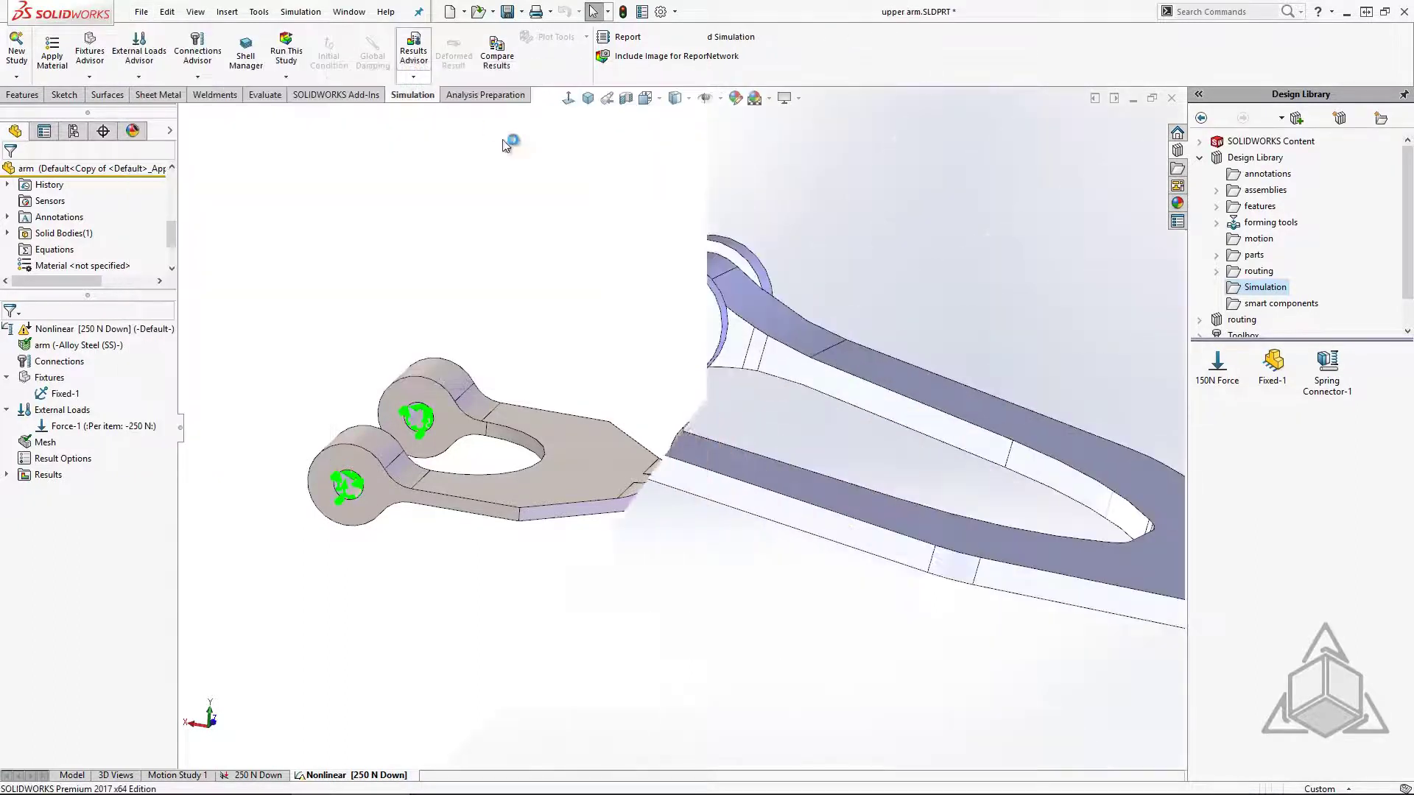
drag(1273, 360, 477, 406)
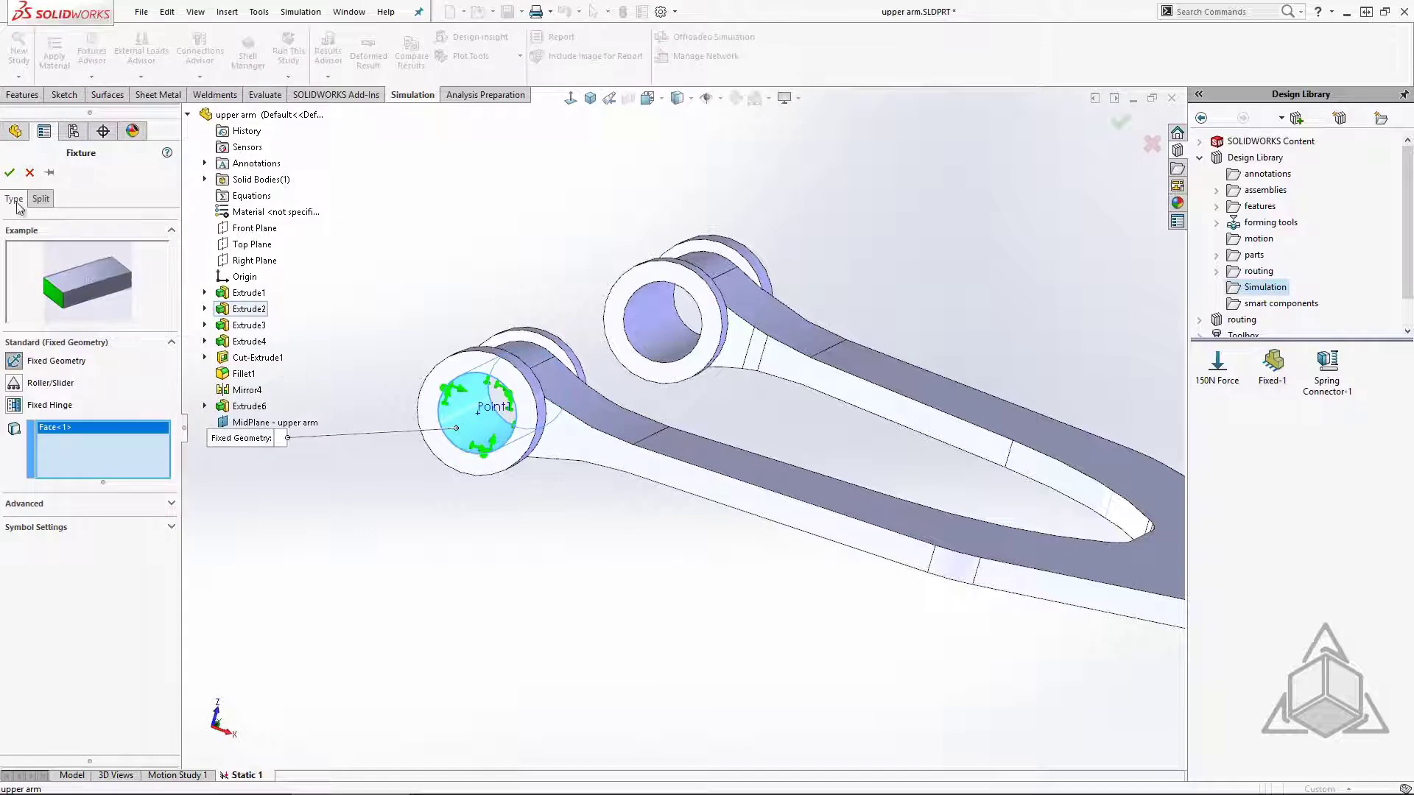
click(10, 172)
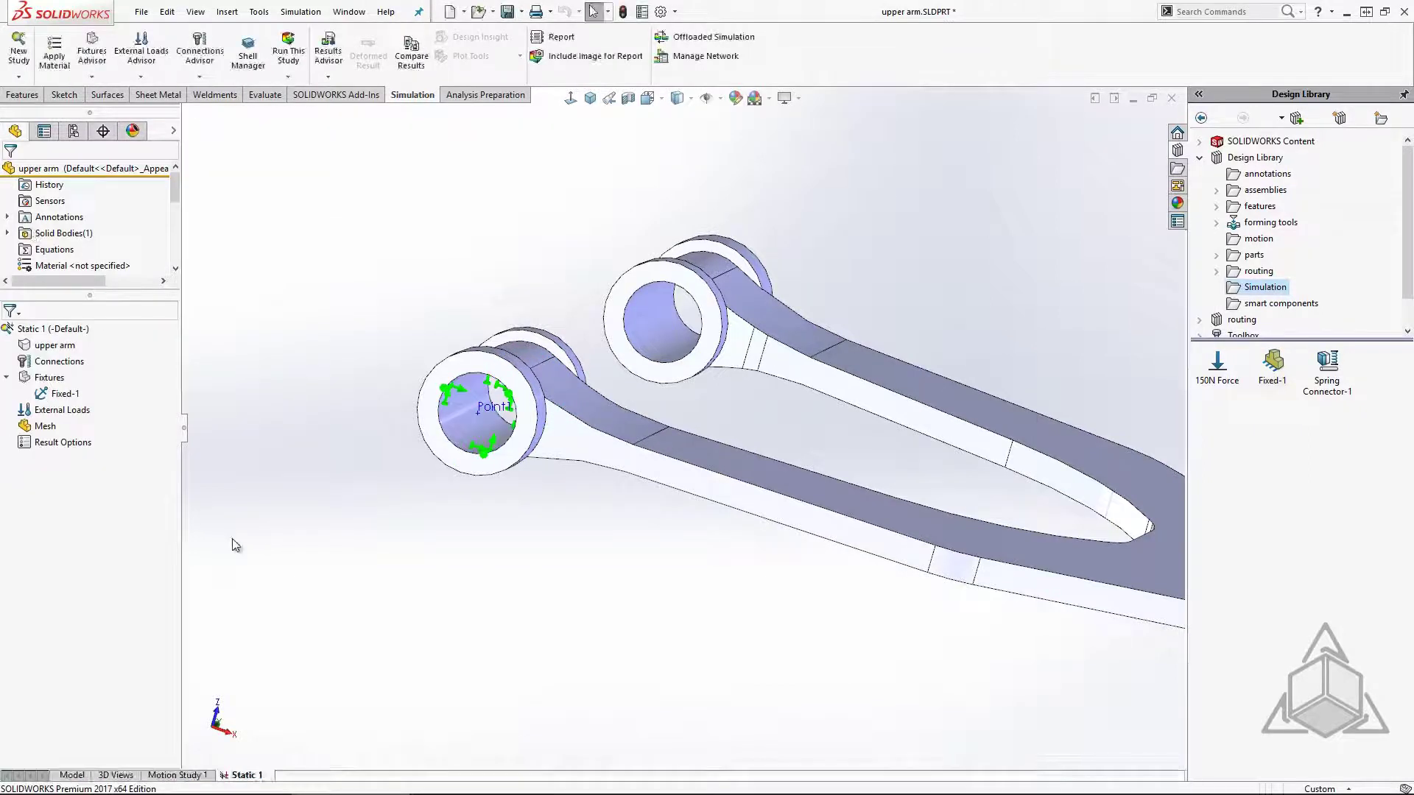
Step: Fix both coaxial hole faces with the library's Fixed-1 restraint, creating Fixed-2
click(458, 413)
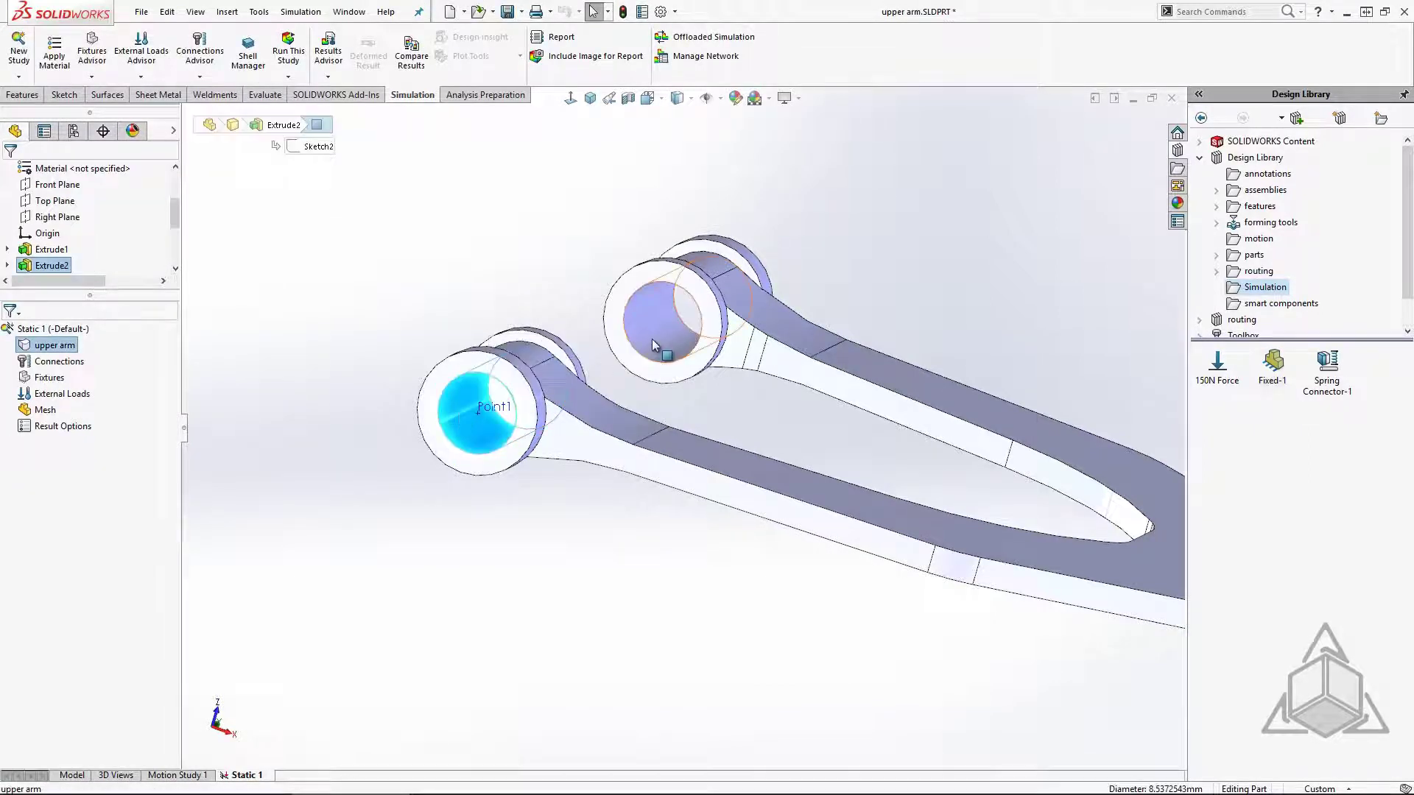
ctrl+click(652, 339)
drag(1278, 362, 922, 272)
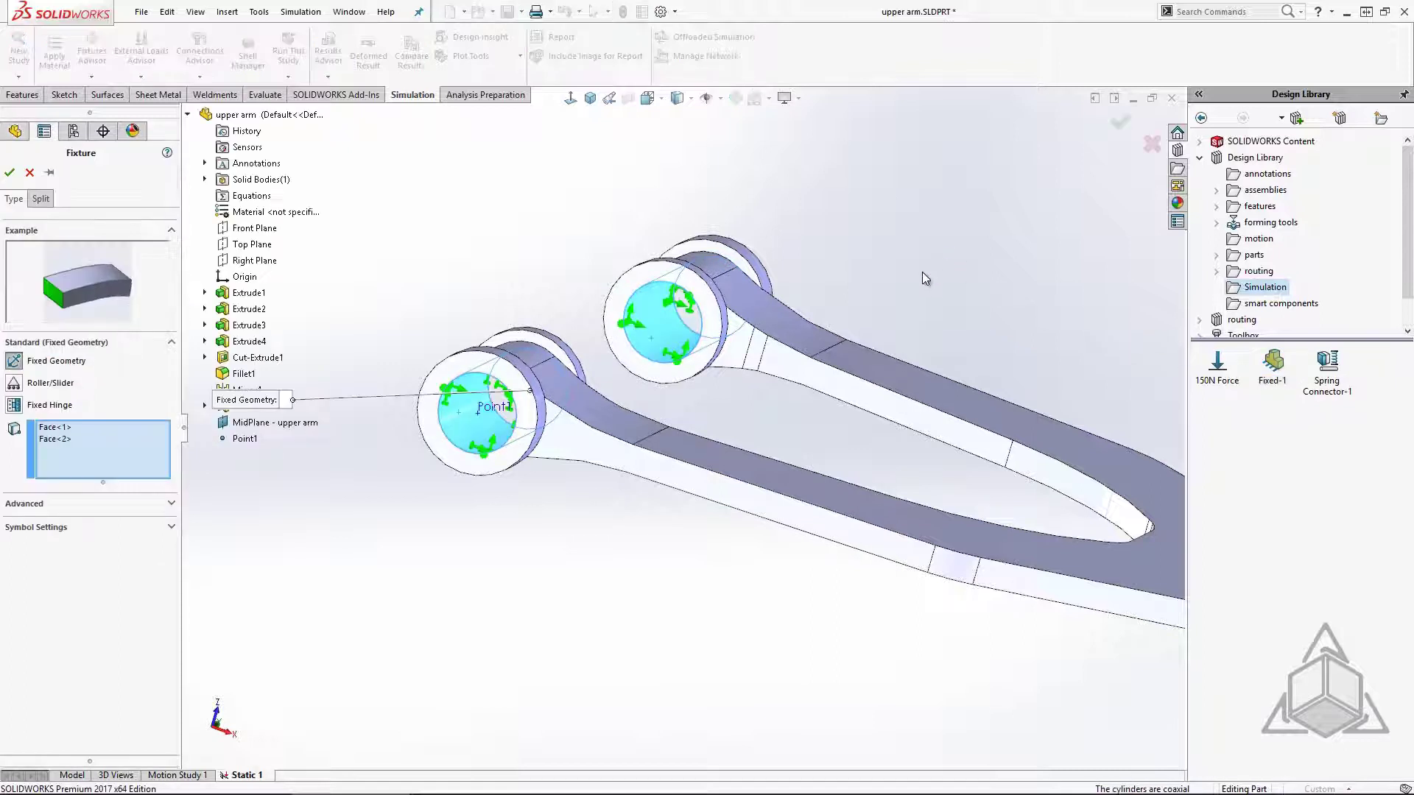
click(9, 172)
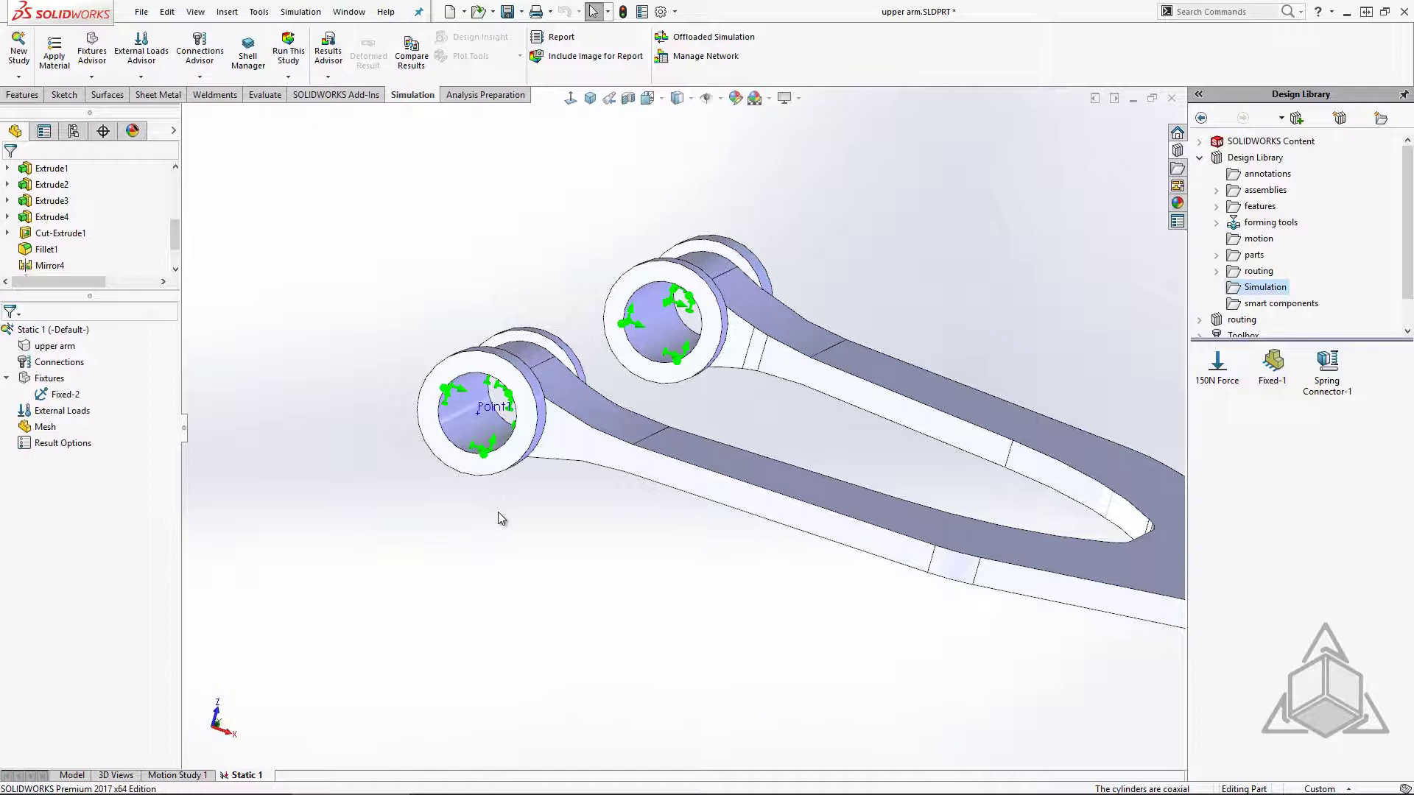